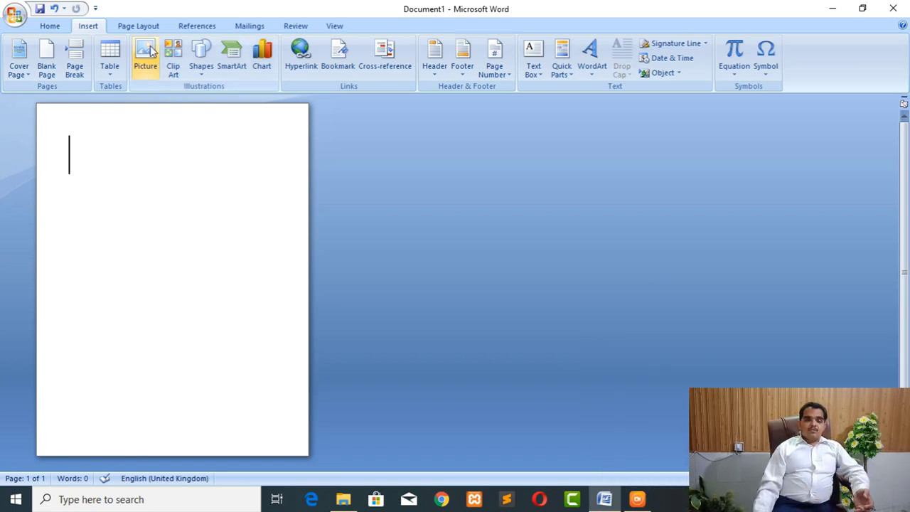
# Apply the Paper theme to the blank document.
pyautogui.click(142, 27)
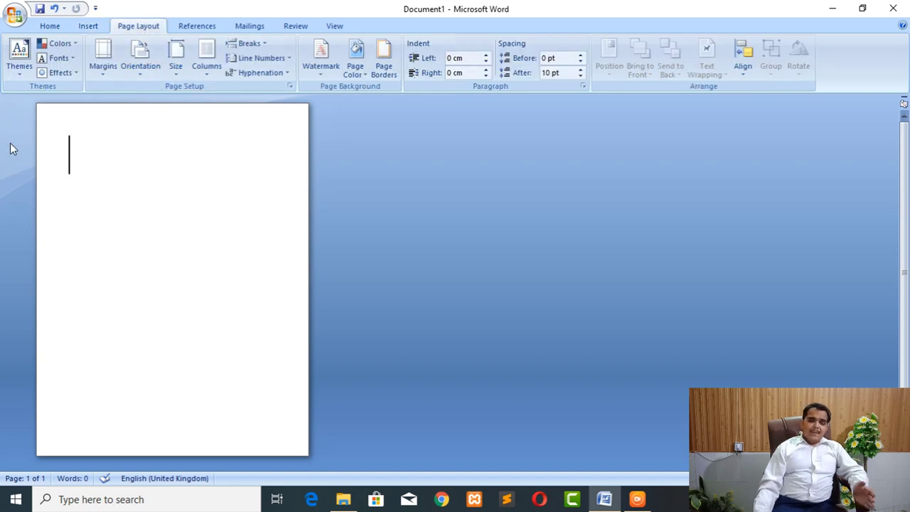
pyautogui.click(22, 80)
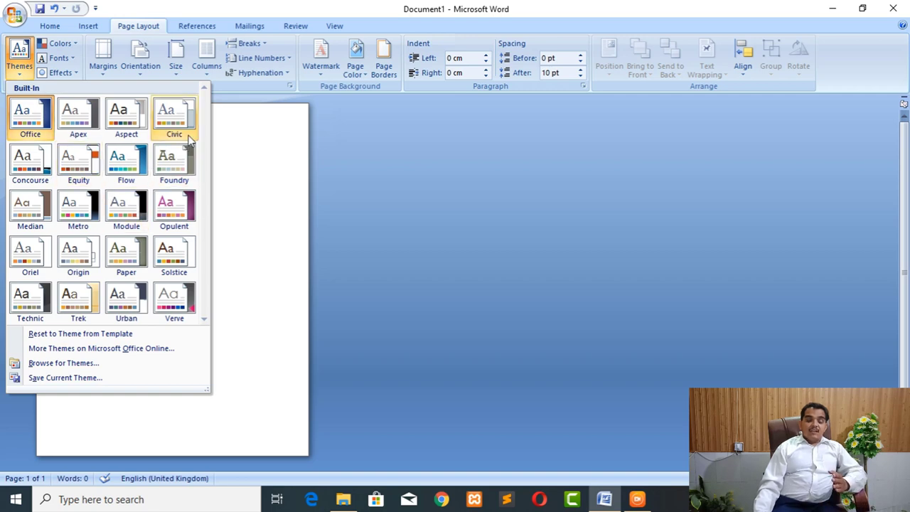
pyautogui.click(118, 265)
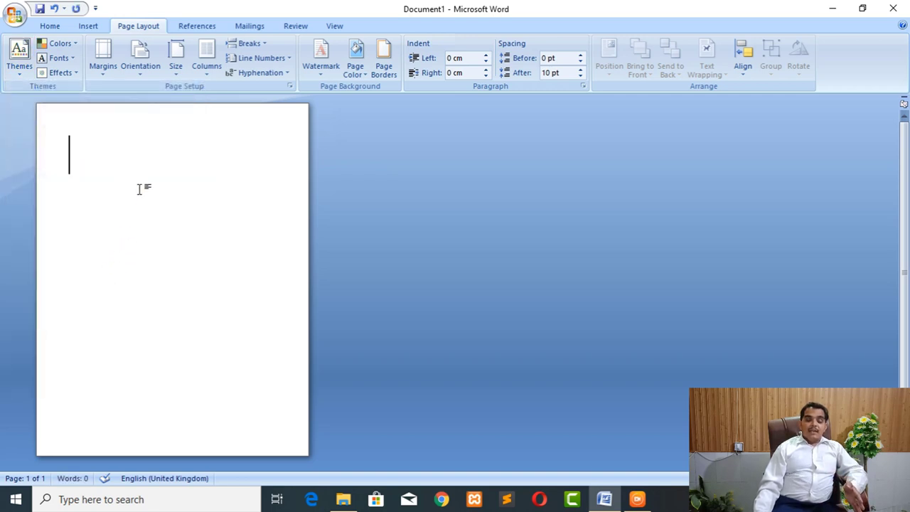
# Switch the document's theme colours to the Aspect set.
pyautogui.rightClick(196, 247)
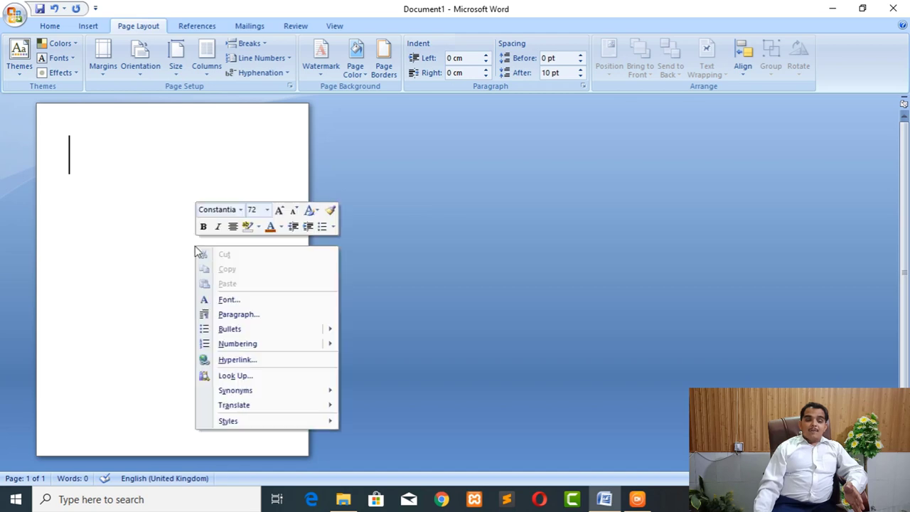
pyautogui.click(152, 284)
pyautogui.doubleClick(152, 282)
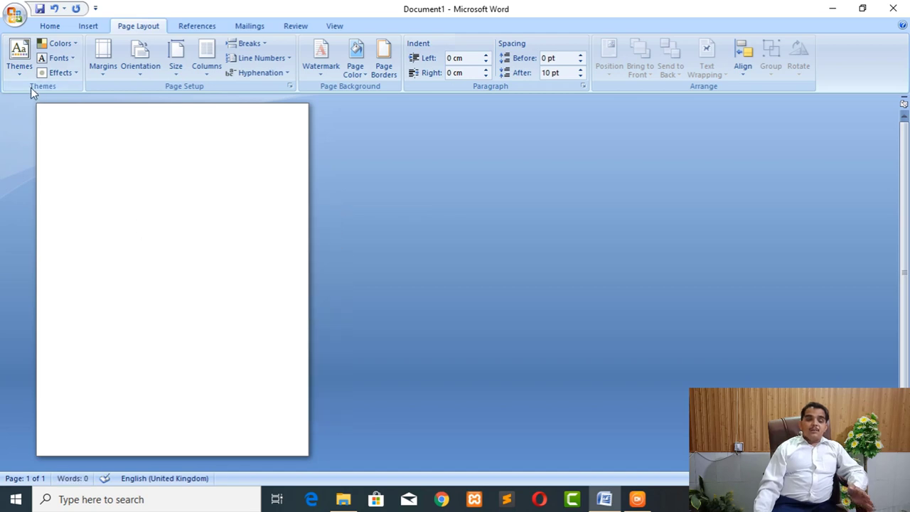
pyautogui.click(76, 44)
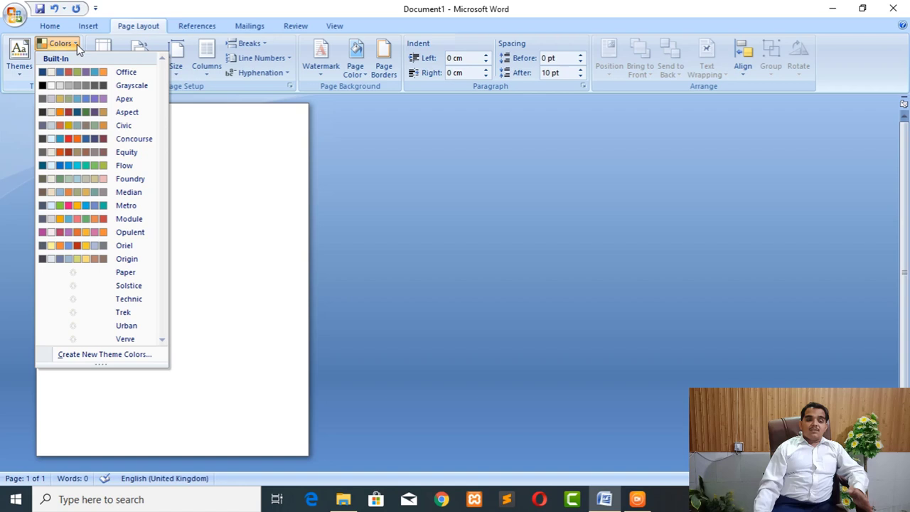
pyautogui.click(77, 111)
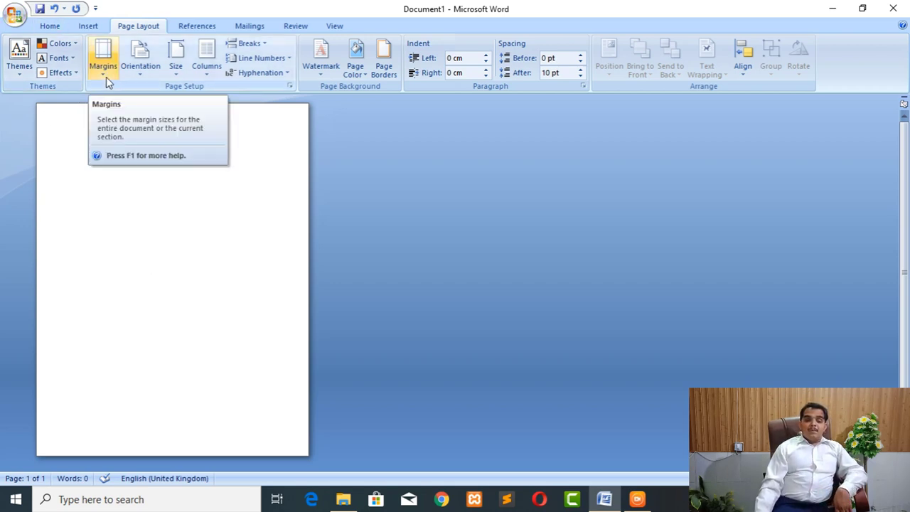
# Apply the Narrow margin preset to all four sides of the page.
pyautogui.click(99, 76)
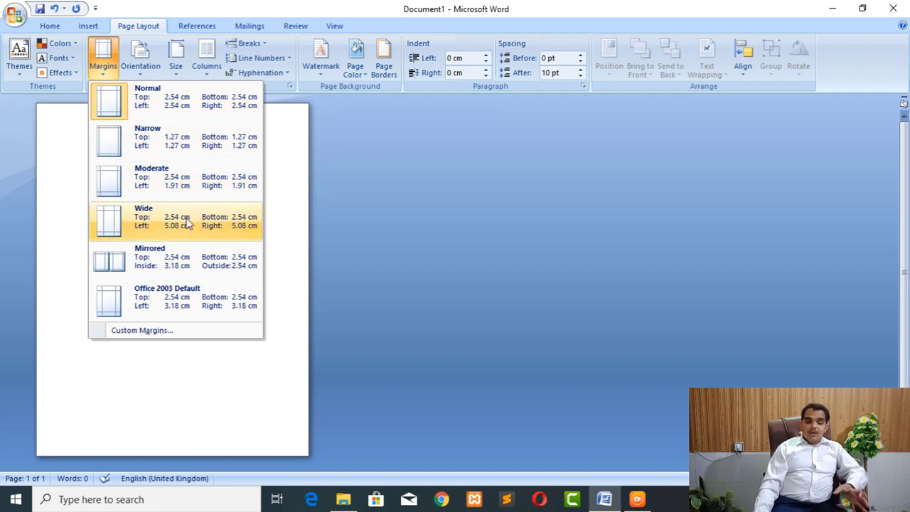
pyautogui.click(168, 155)
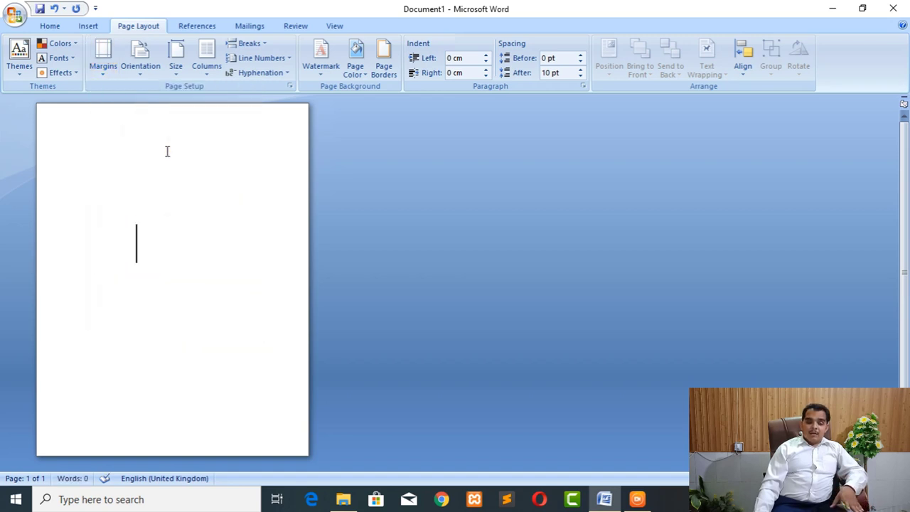
pyautogui.click(140, 78)
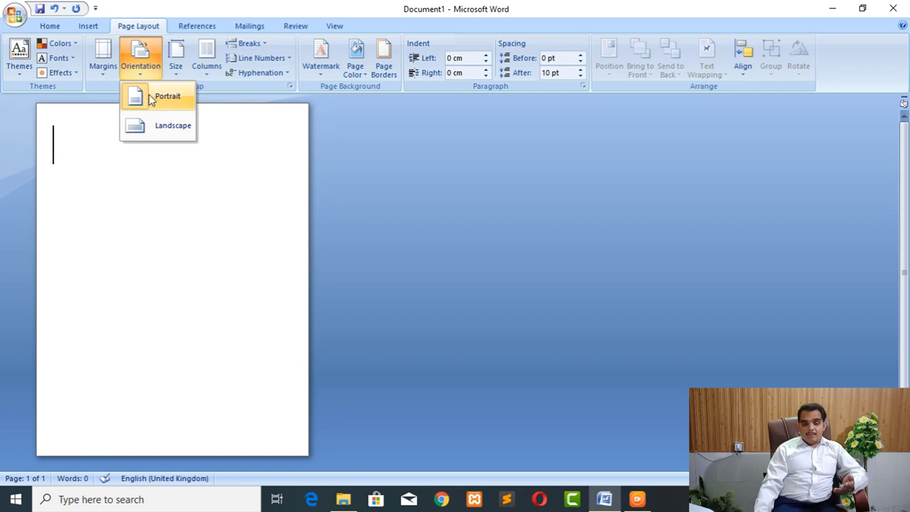
# Try landscape, set the paper size to A4, then return the page to portrait.
pyautogui.click(177, 131)
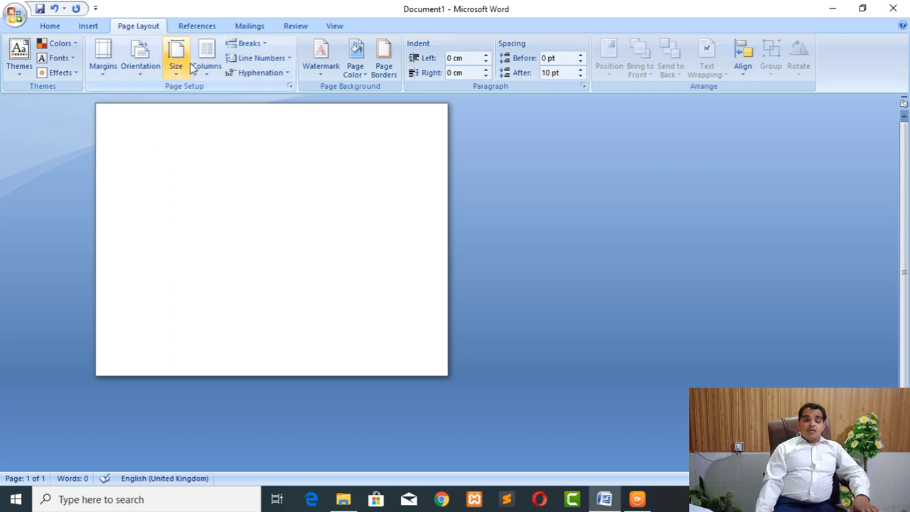
pyautogui.click(181, 78)
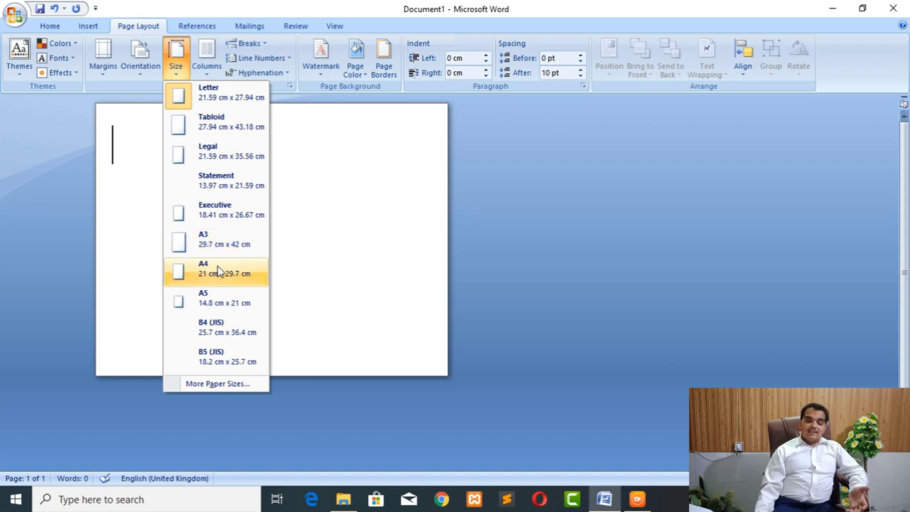
pyautogui.click(218, 270)
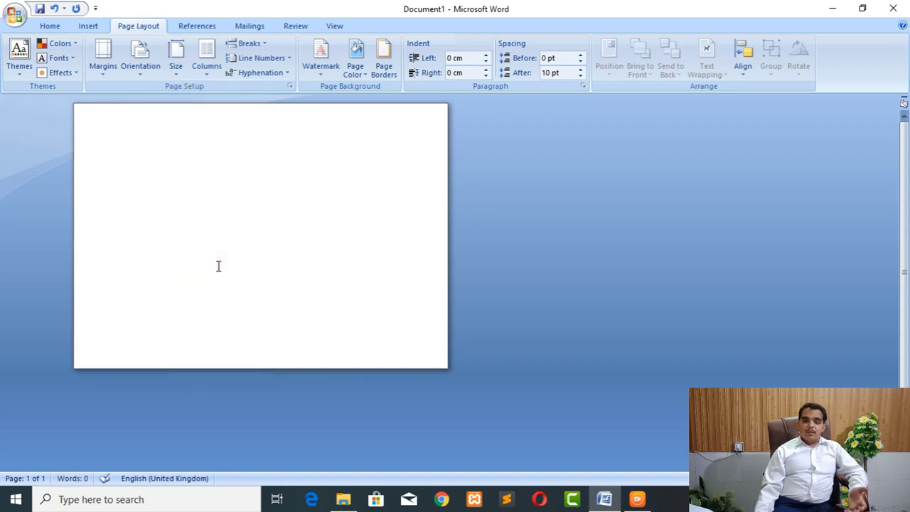
pyautogui.click(139, 71)
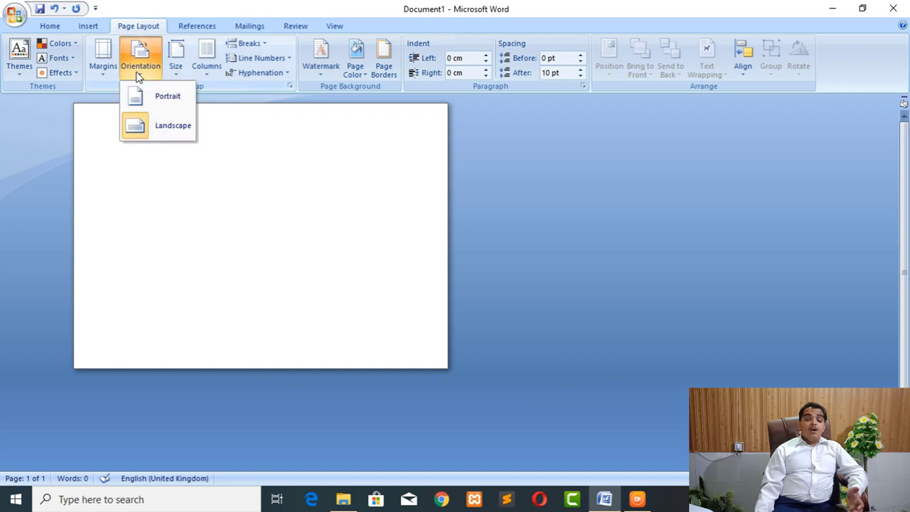
pyautogui.click(162, 96)
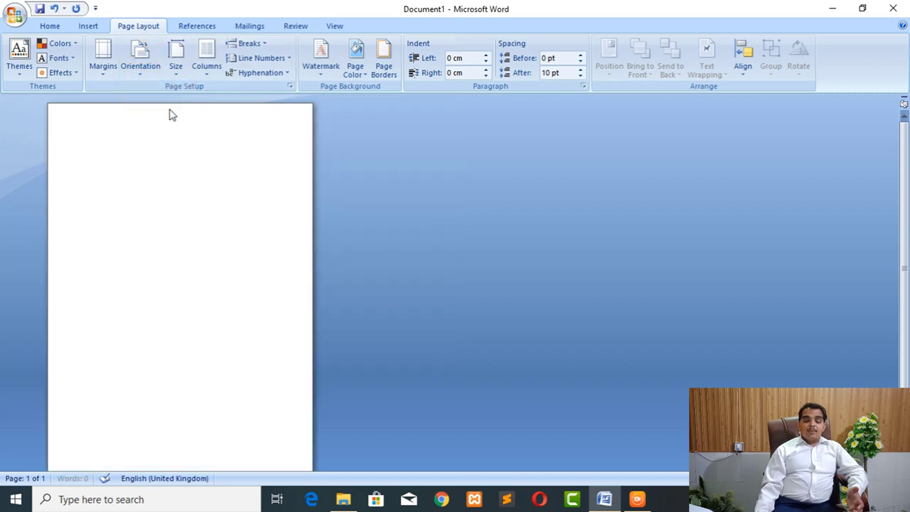
pyautogui.click(211, 74)
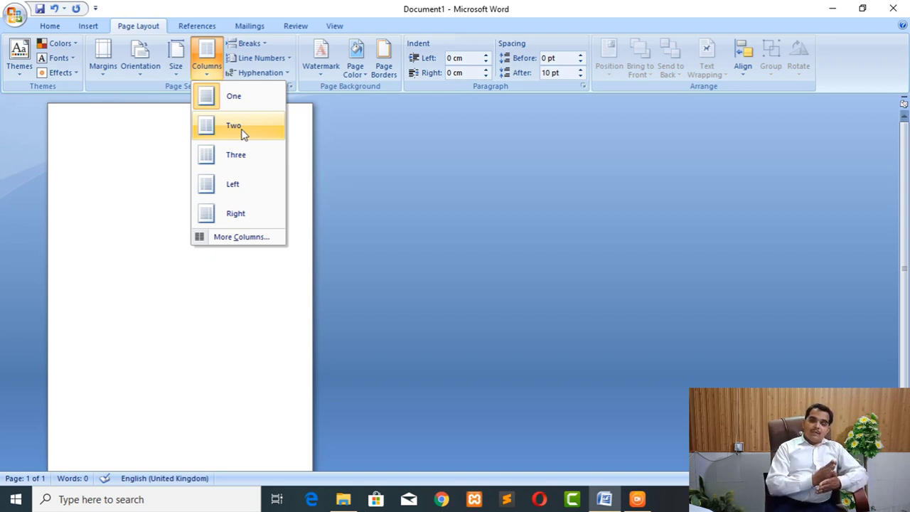
# Split the page into two columns and narrow them and the indent on the ruler.
pyautogui.click(241, 134)
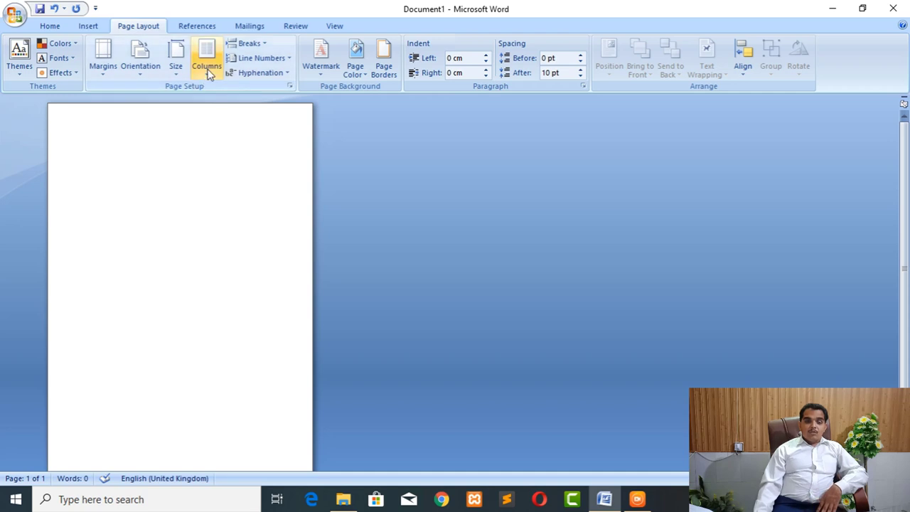
pyautogui.click(207, 65)
pyautogui.click(235, 125)
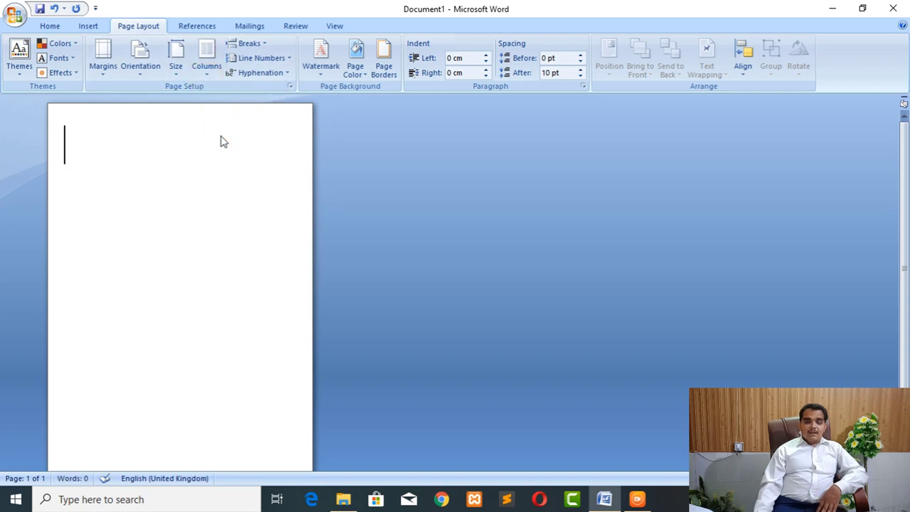
pyautogui.click(903, 104)
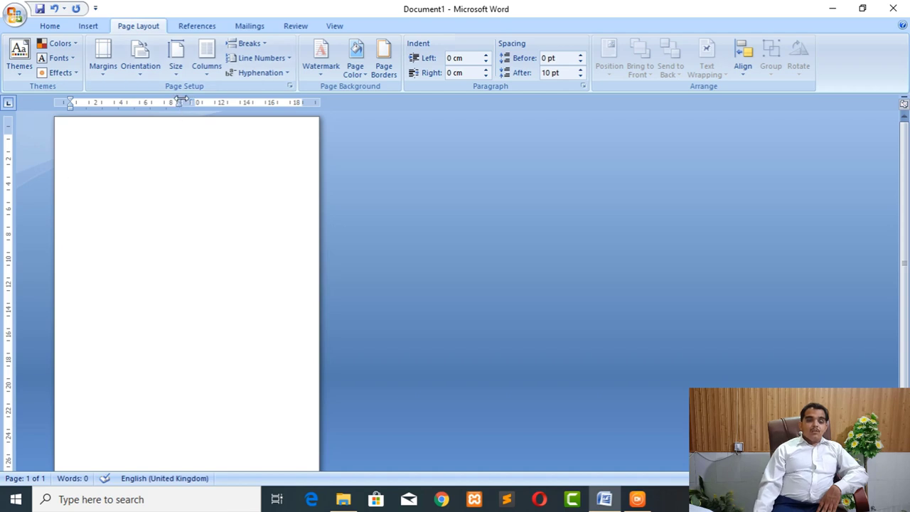
pyautogui.moveTo(179, 102); pyautogui.dragTo(111, 102)
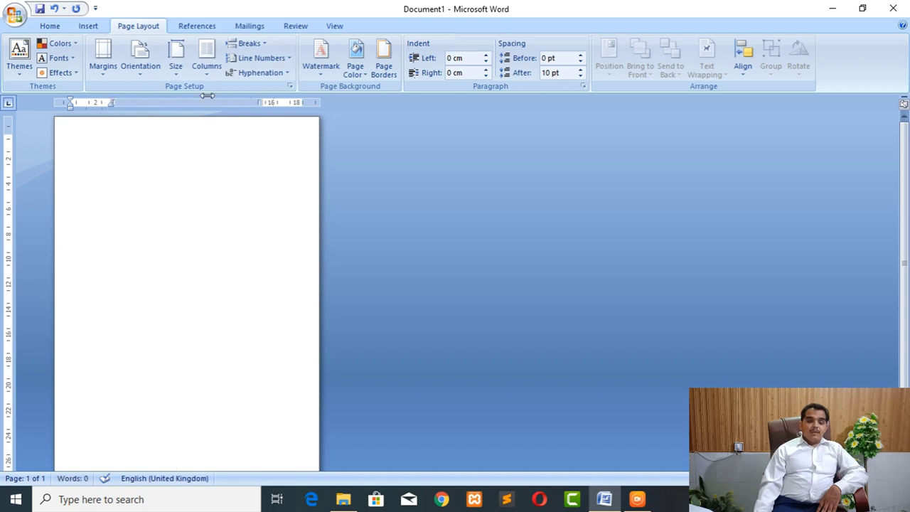
pyautogui.moveTo(259, 100); pyautogui.dragTo(196, 99)
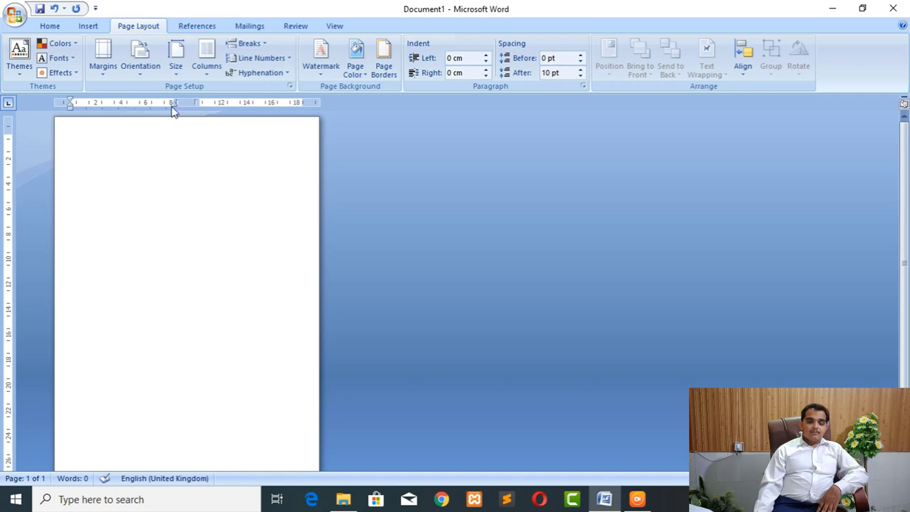
pyautogui.moveTo(170, 102); pyautogui.dragTo(162, 101)
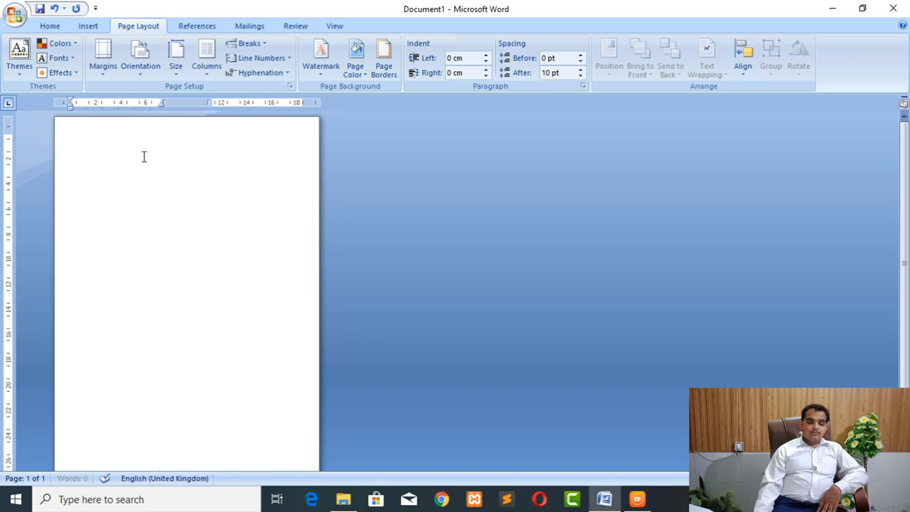
# Type two lines of sample filler text, then select all of it and delete it.
pyautogui.write('vdsfgdggfdg')
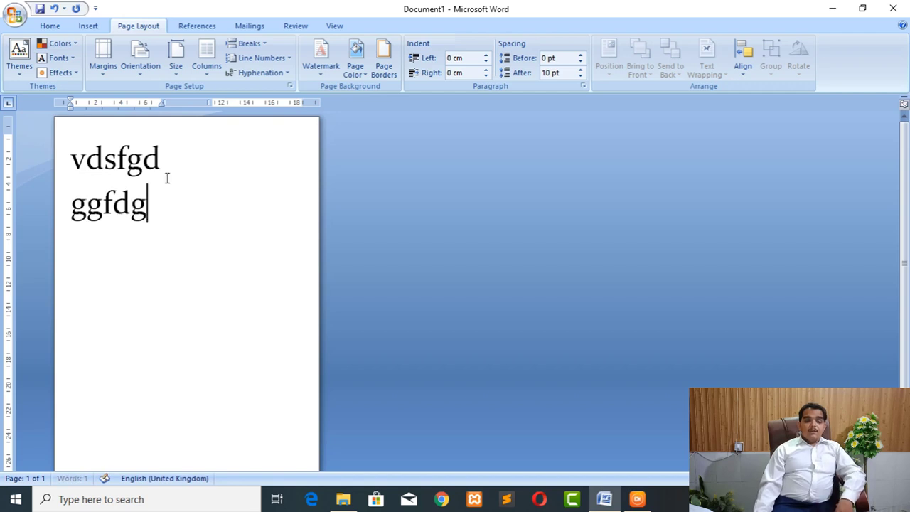
pyautogui.write('fgdfgfgfg ')
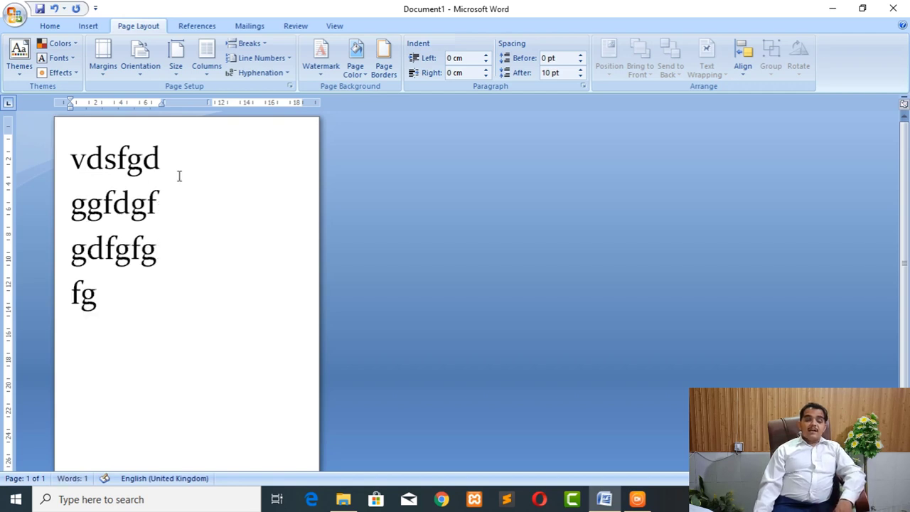
pyautogui.write('ddfdf')
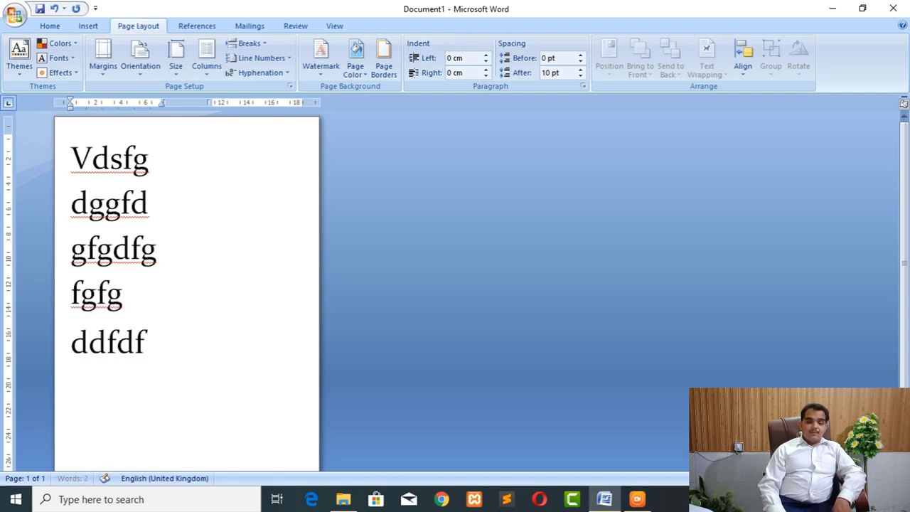
pyautogui.write('dfddfddfdfdf')
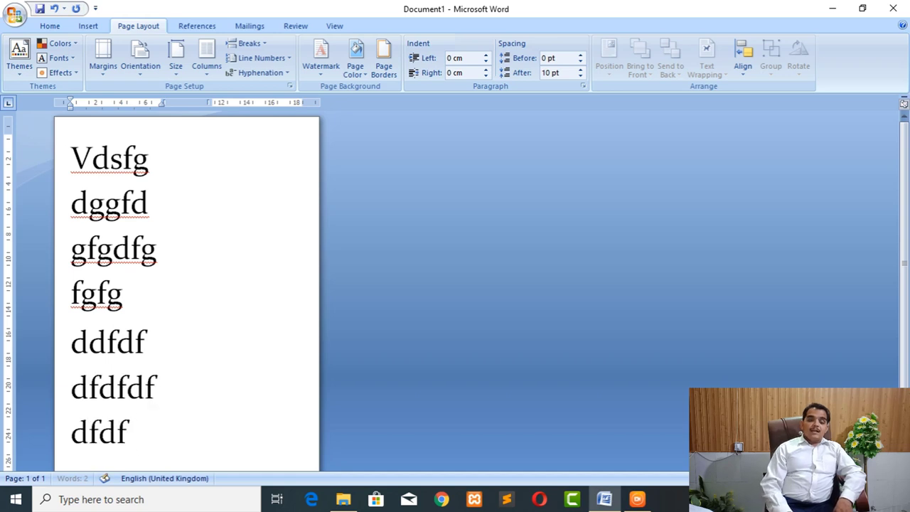
pyautogui.write('set')
pyautogui.press('Return')
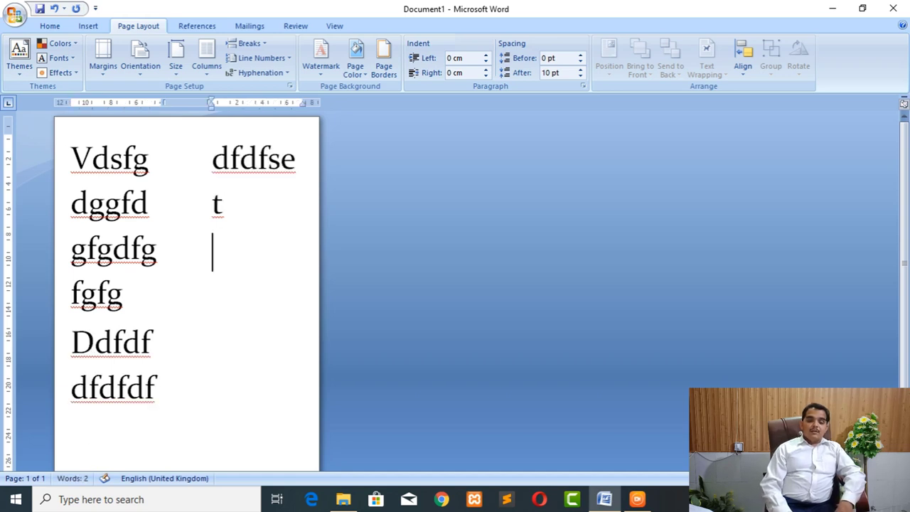
pyautogui.write('dfdfd')
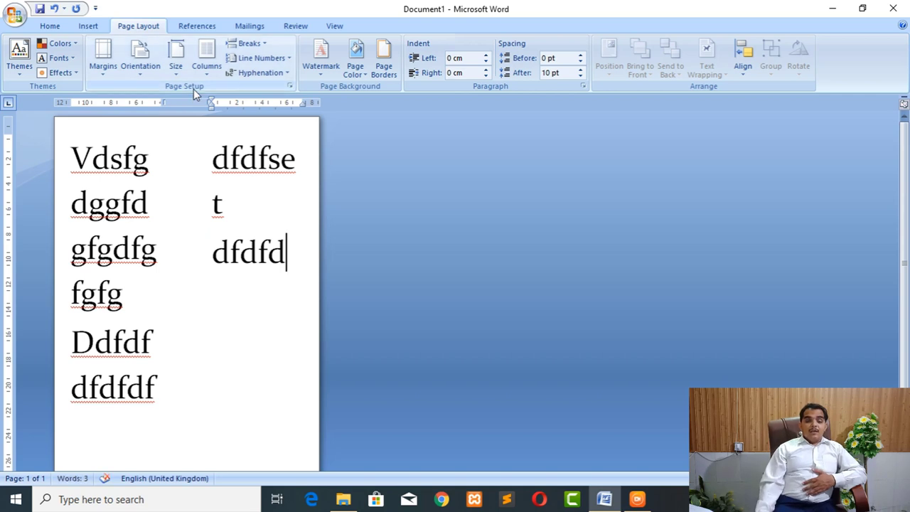
pyautogui.hotkey('ctrl', 'a')
pyautogui.press('Delete')
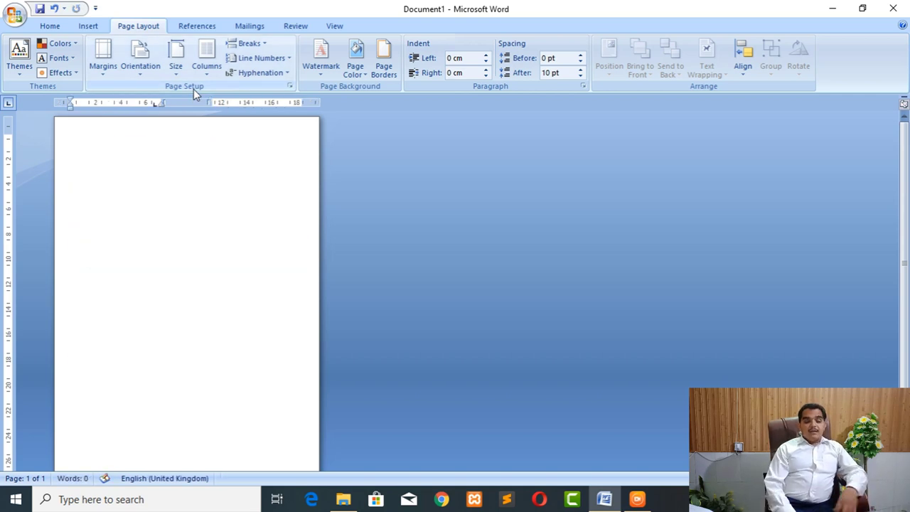
# Open the More Columns settings and cancel without changes.
pyautogui.click(209, 71)
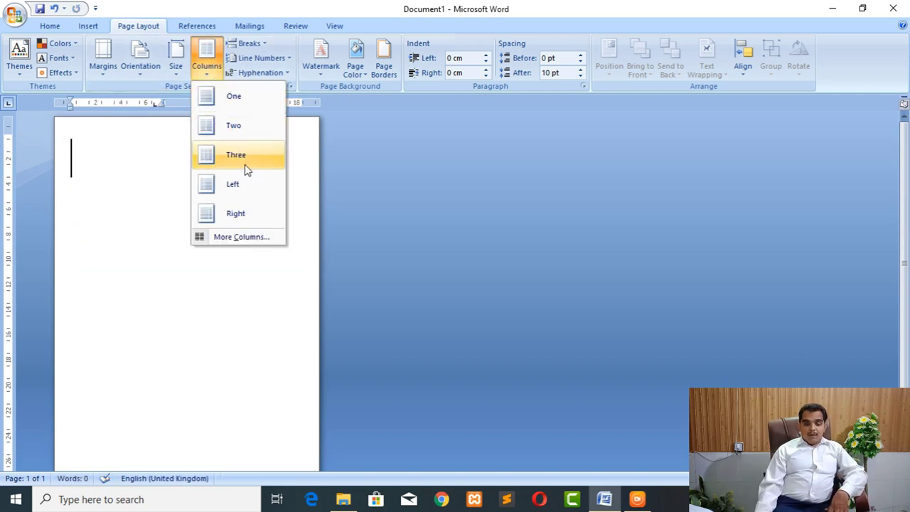
pyautogui.click(251, 239)
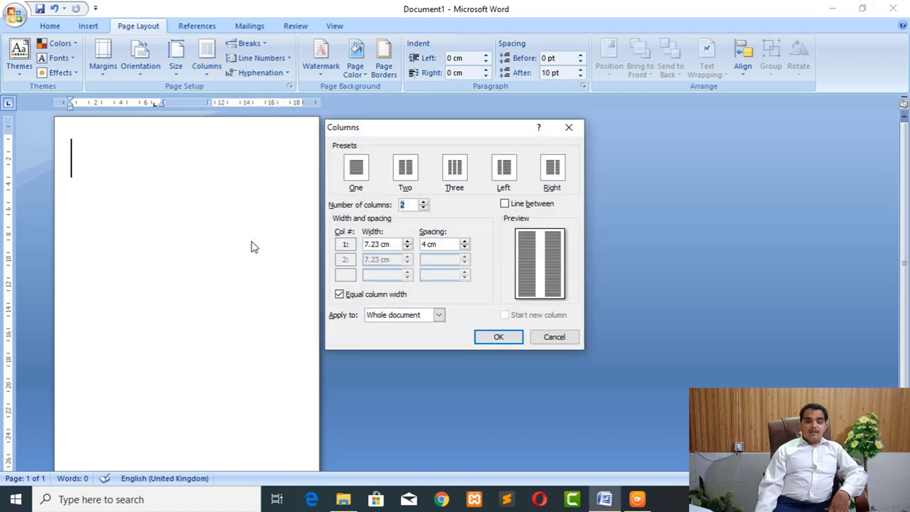
pyautogui.click(538, 338)
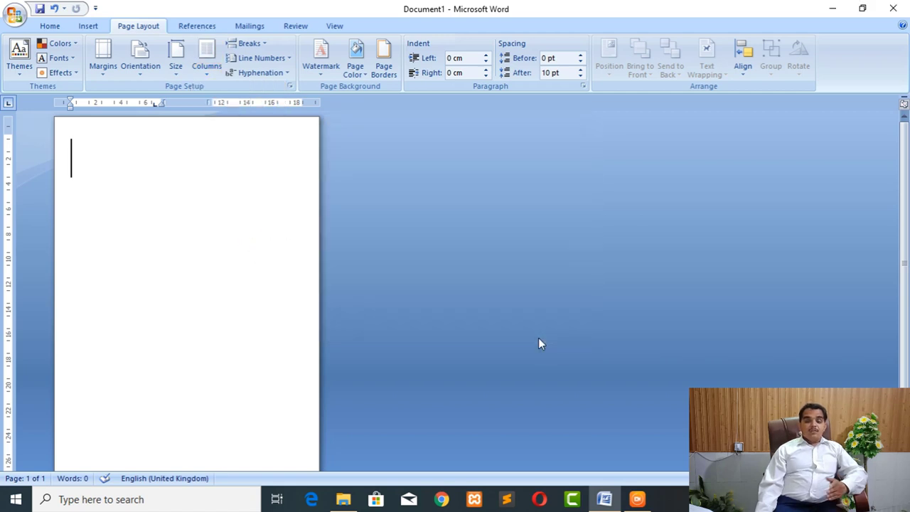
# Undo and redo the deletion, then undo back through the typing to a blank page.
pyautogui.hotkey('ctrl', 'z')
pyautogui.hotkey('ctrl', 'y')
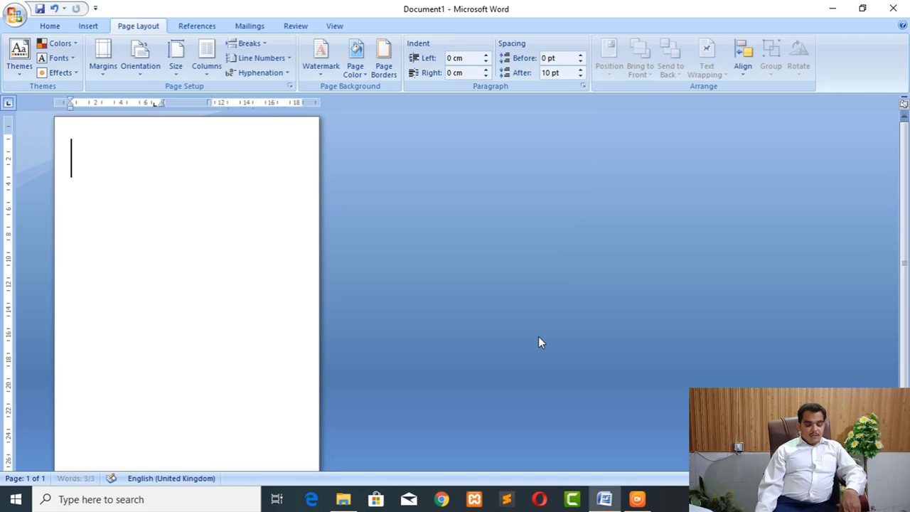
pyautogui.hotkey('ctrl', 'z')
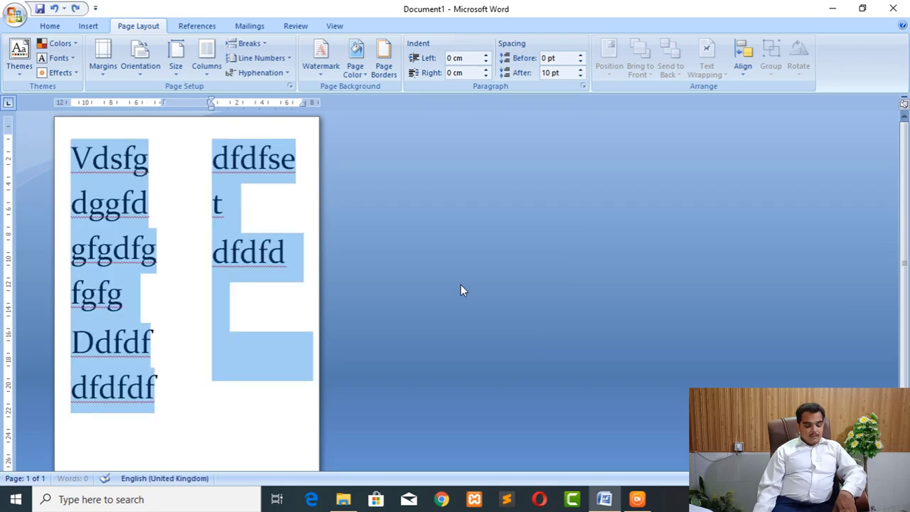
pyautogui.hotkey('ctrl', 'z')
pyautogui.hotkey('ctrl', 'z')
pyautogui.hotkey('ctrl', 'z')
pyautogui.hotkey('ctrl', 'z')
pyautogui.hotkey('ctrl', 'z')
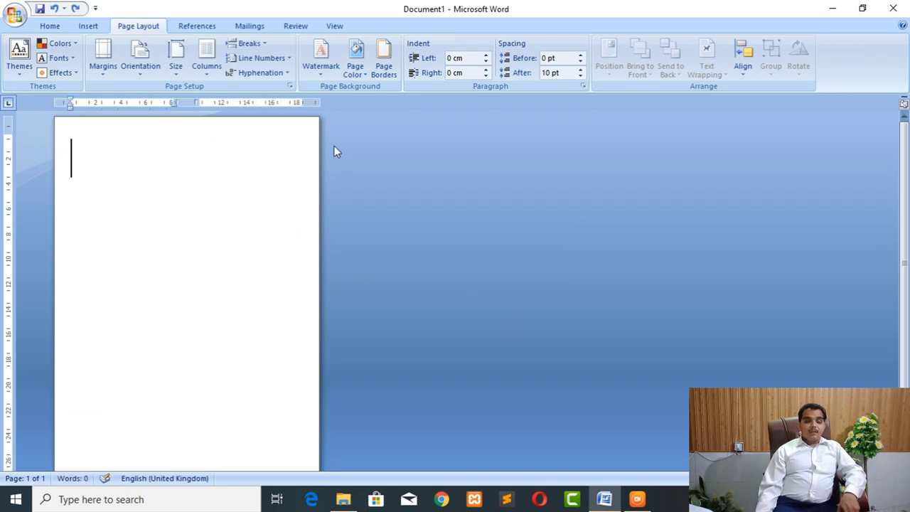
pyautogui.hotkey('ctrl', 'z')
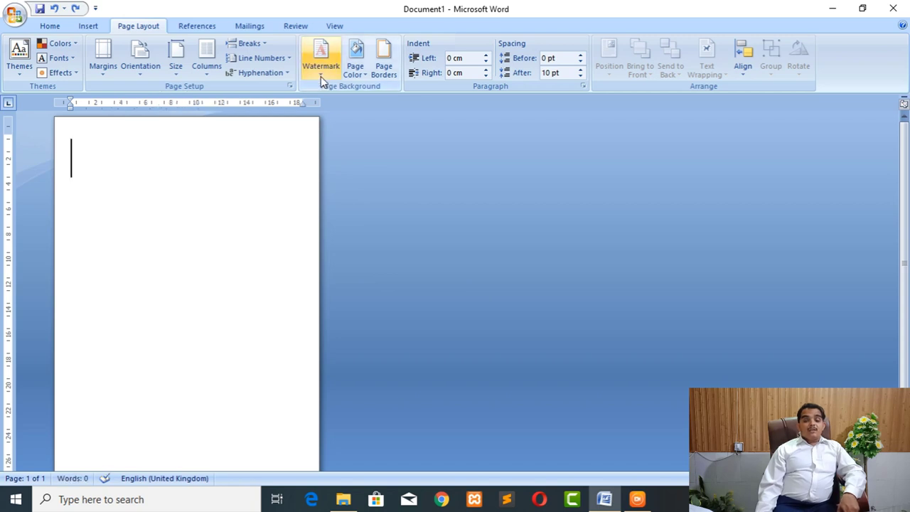
pyautogui.click(265, 45)
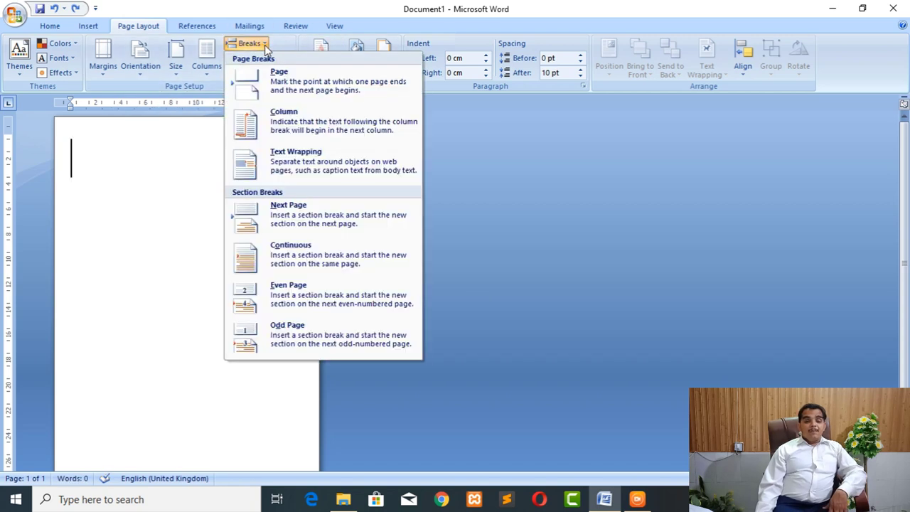
pyautogui.click(447, 186)
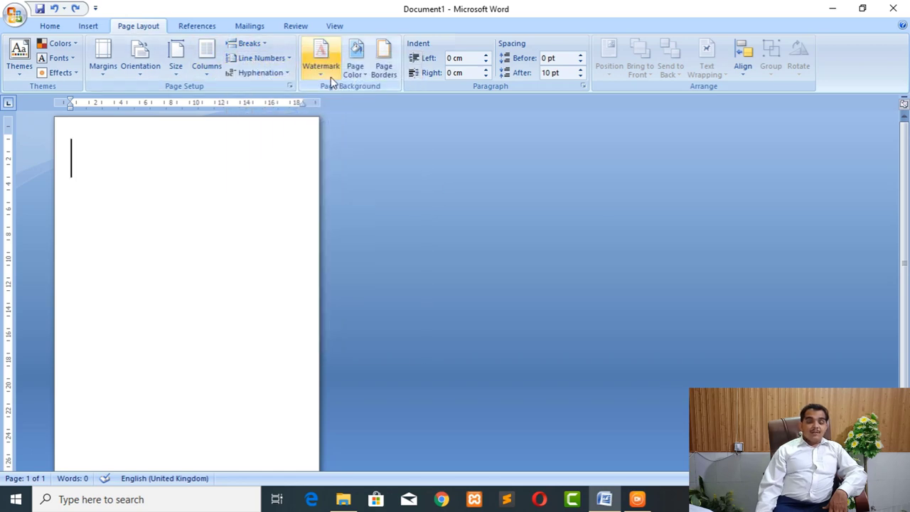
pyautogui.click(290, 58)
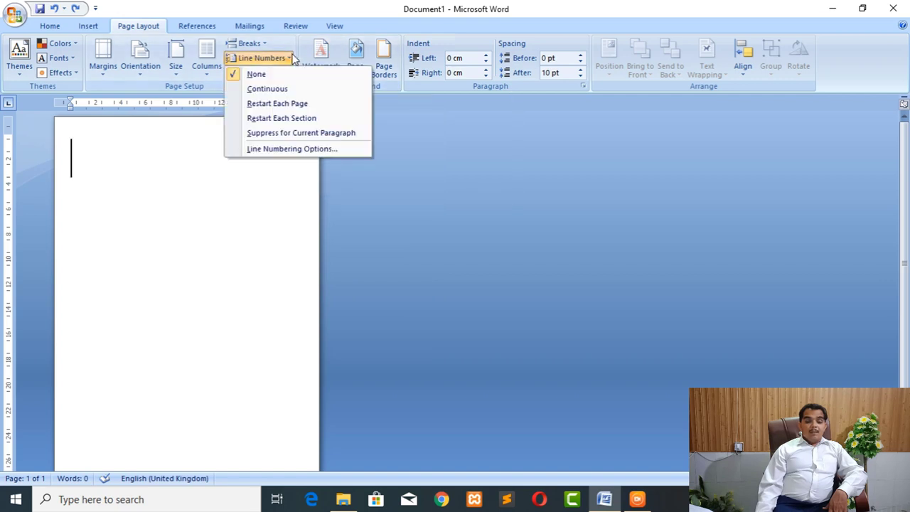
pyautogui.click(459, 174)
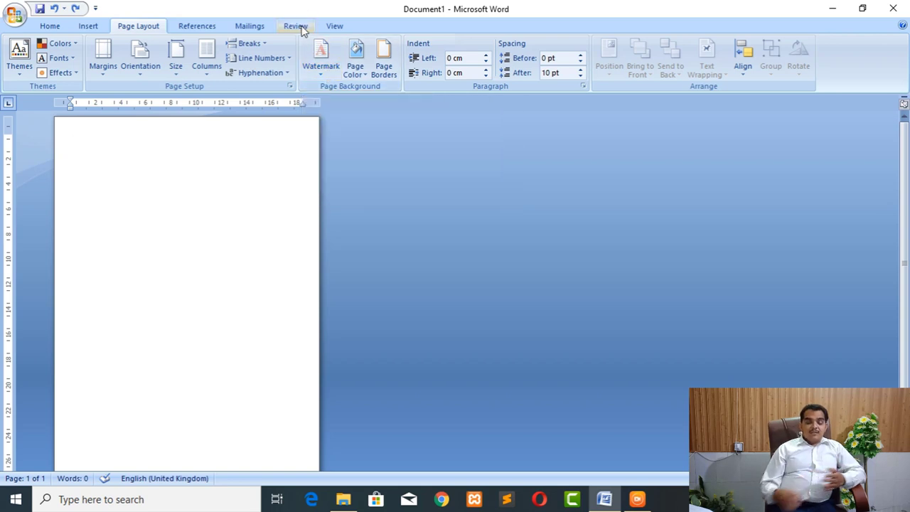
# Replace the ASAP custom text watermark with 'GOLDEN WAY', diagonal and semitransparent.
pyautogui.click(320, 73)
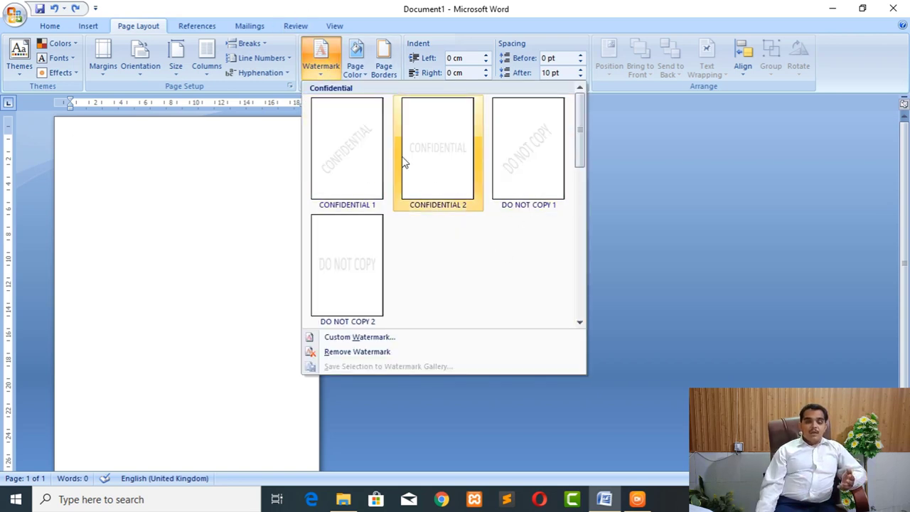
pyautogui.click(385, 338)
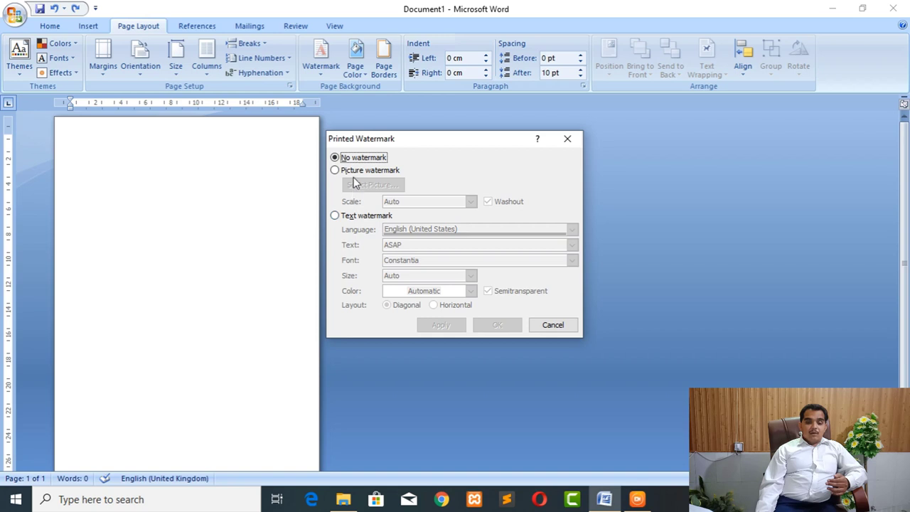
pyautogui.click(361, 219)
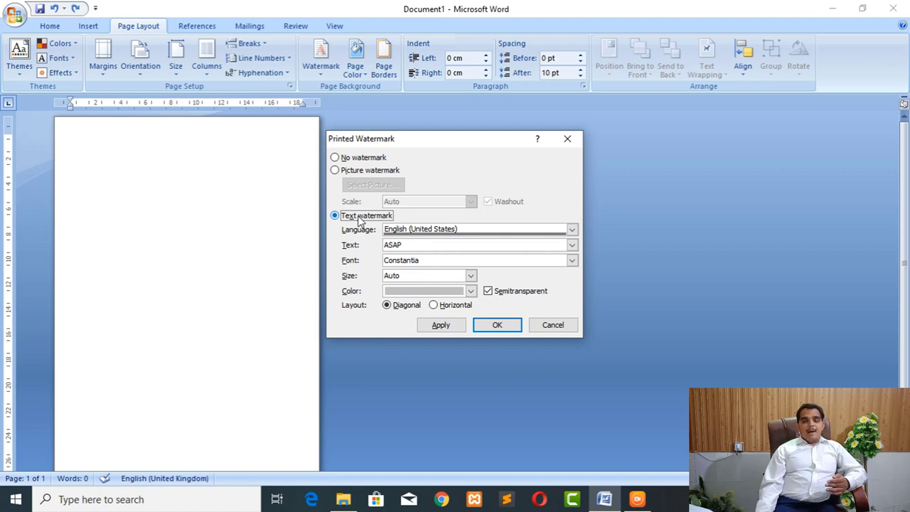
pyautogui.click(481, 245)
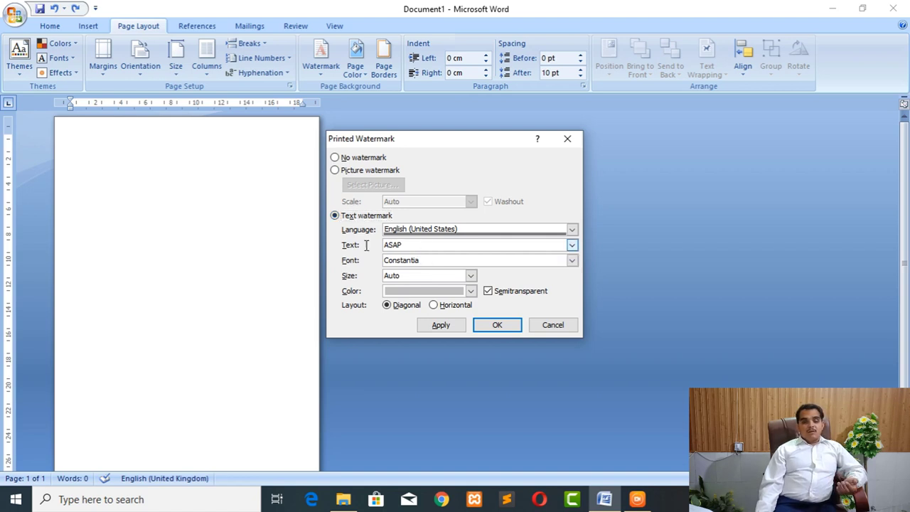
pyautogui.click(362, 246)
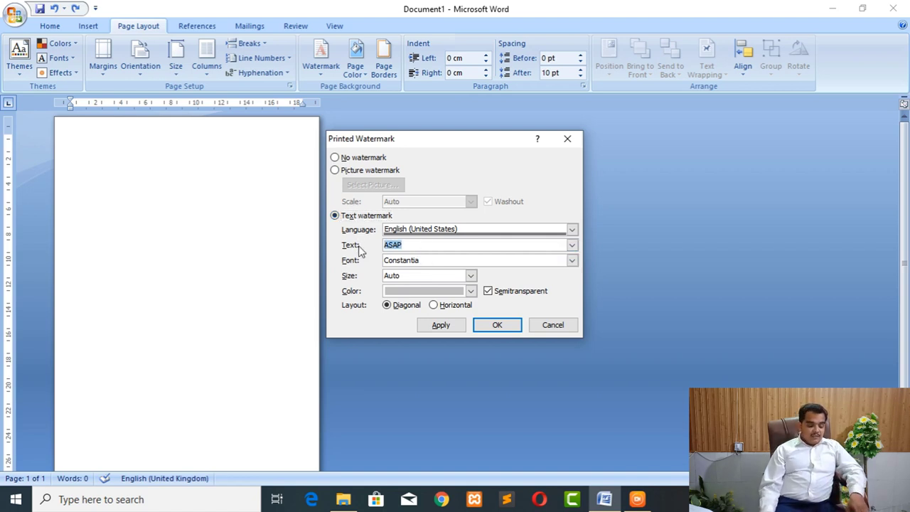
pyautogui.write('GOLDEN ')
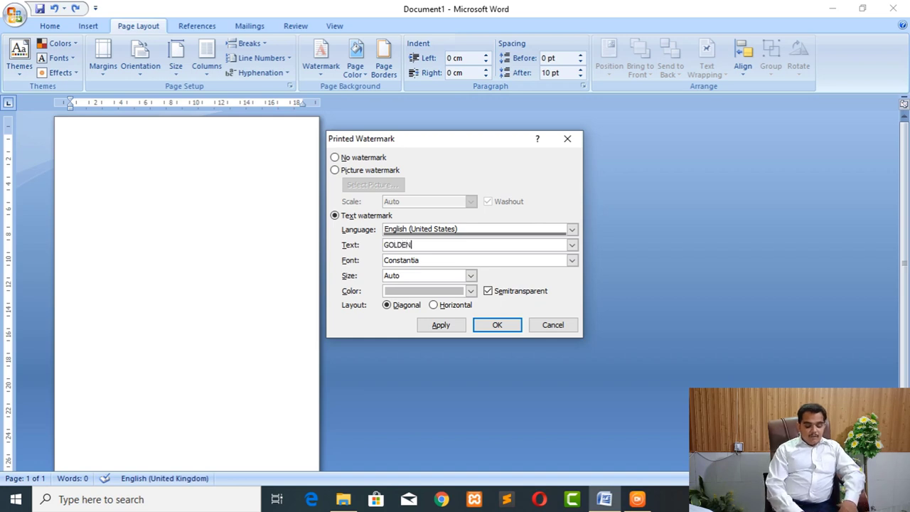
pyautogui.write('WAY')
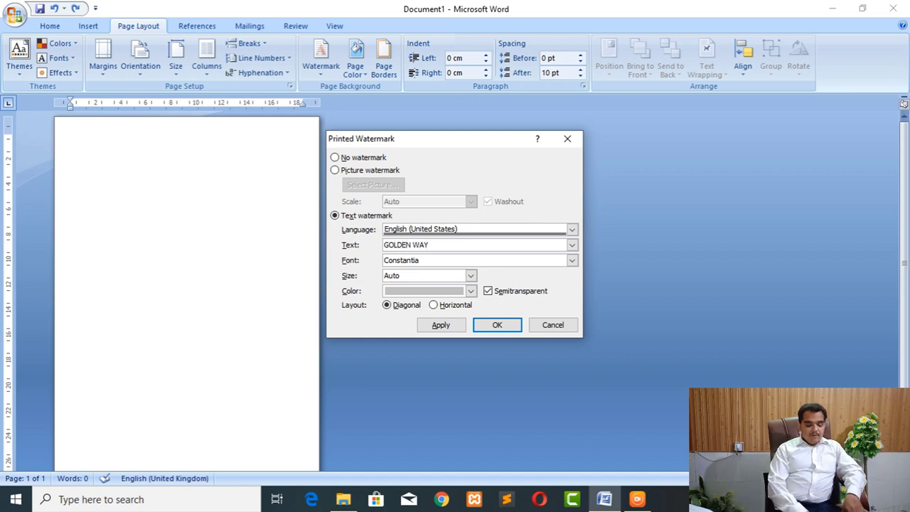
pyautogui.click(499, 324)
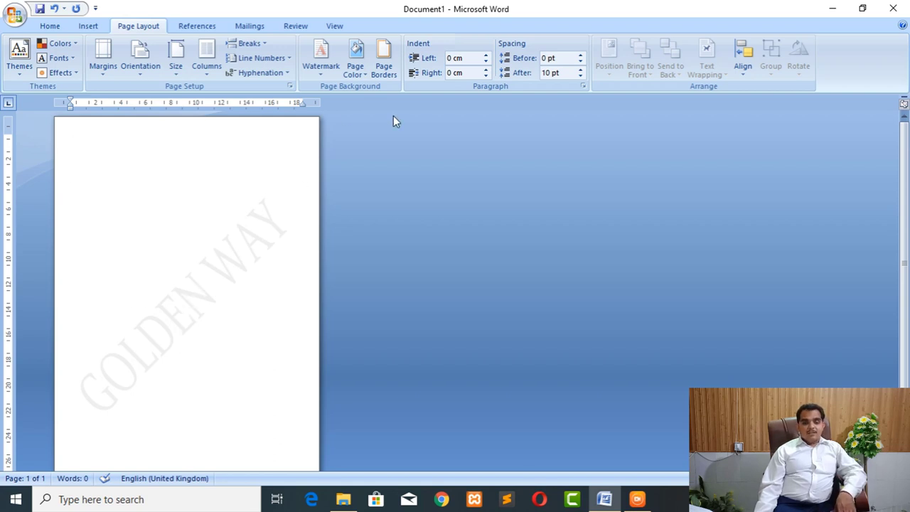
# Switch to a washed-out picture watermark using DVD.jpg.
pyautogui.click(325, 74)
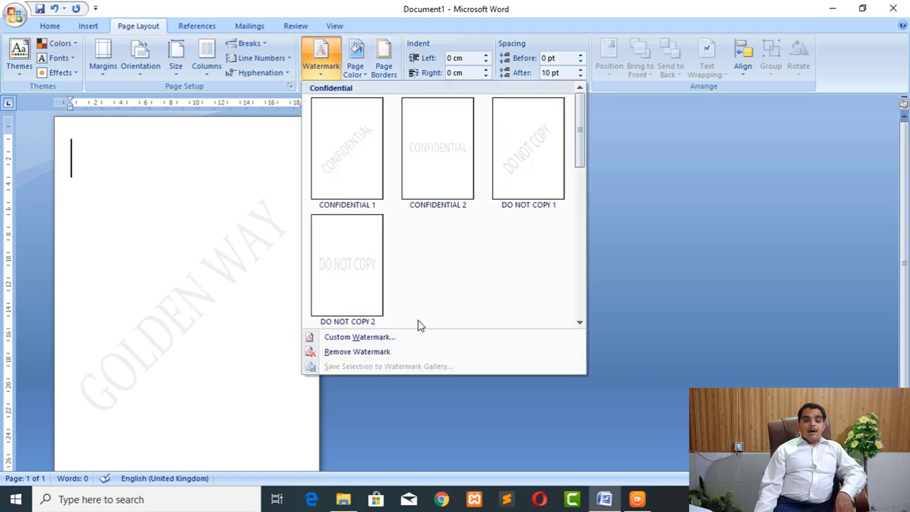
pyautogui.click(370, 337)
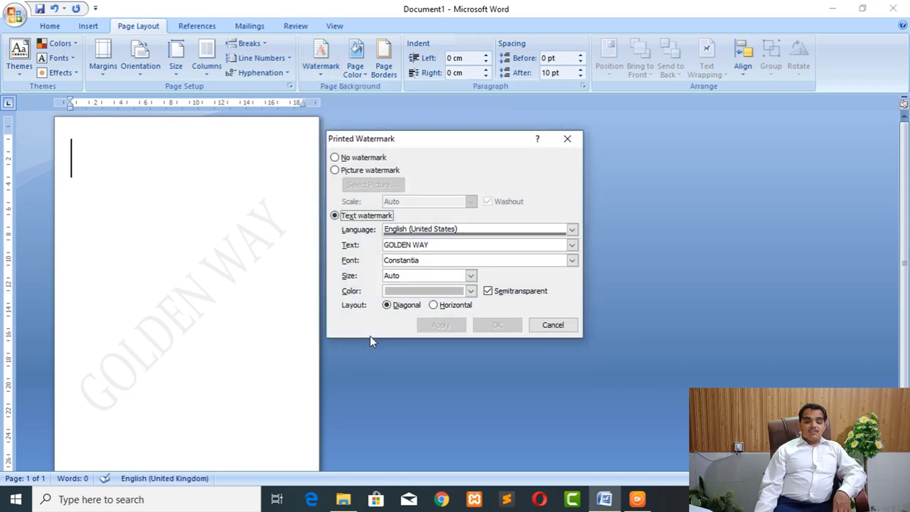
pyautogui.click(358, 172)
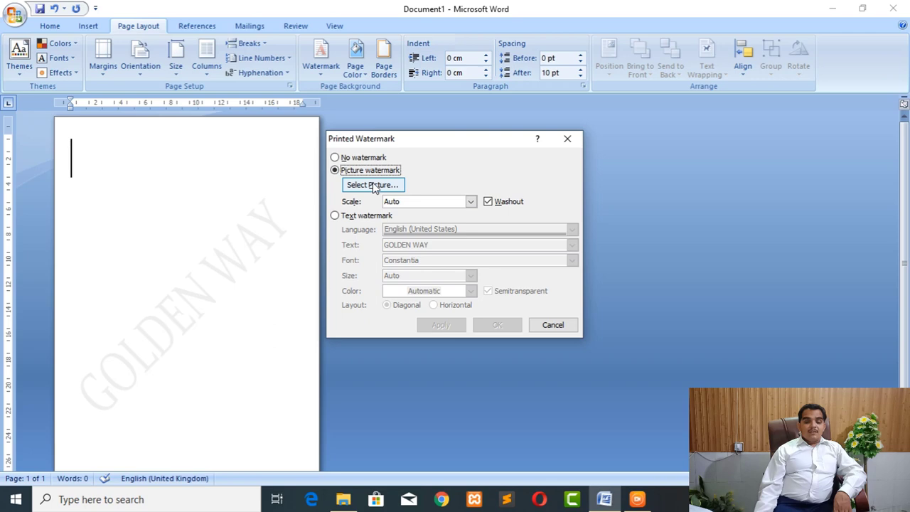
pyautogui.click(373, 185)
pyautogui.scroll(-1, 539, 368)
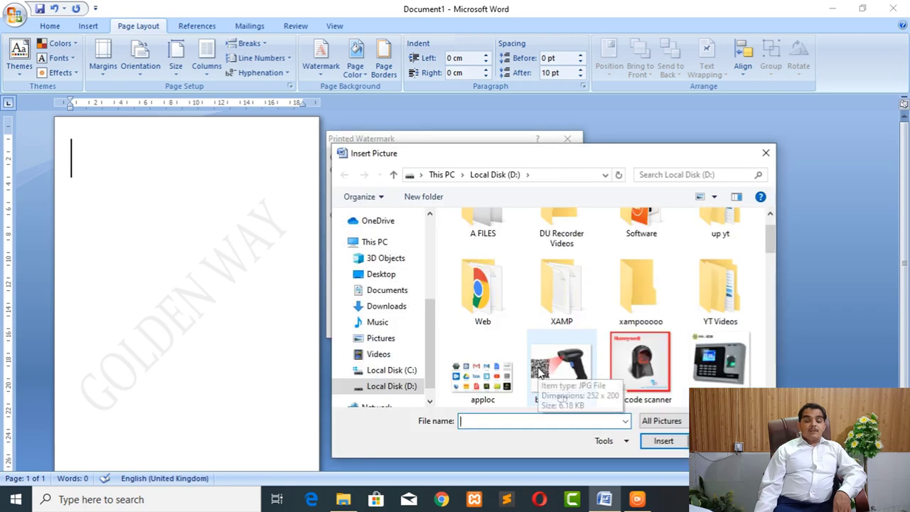
pyautogui.scroll(-3, 539, 369)
pyautogui.scroll(-2, 539, 368)
pyautogui.scroll(-4, 539, 369)
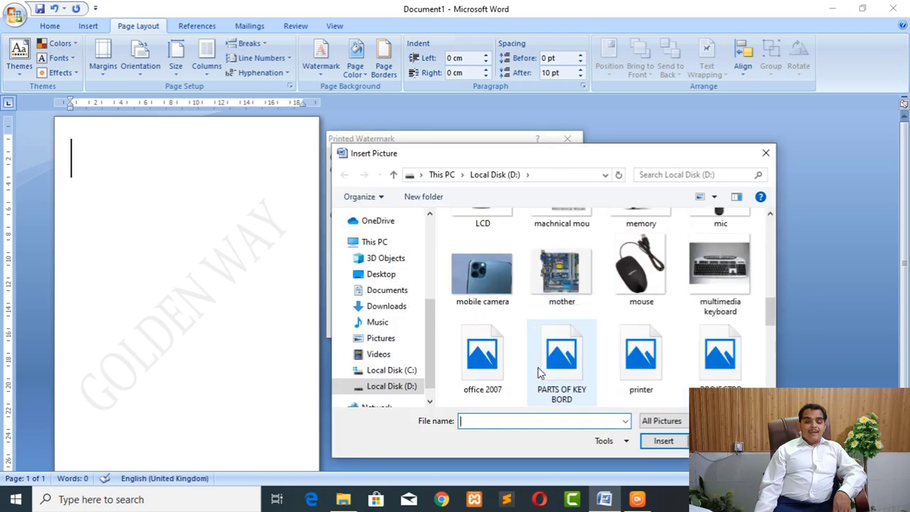
pyautogui.scroll(-2, 539, 368)
pyautogui.scroll(3, 539, 369)
pyautogui.scroll(4, 539, 368)
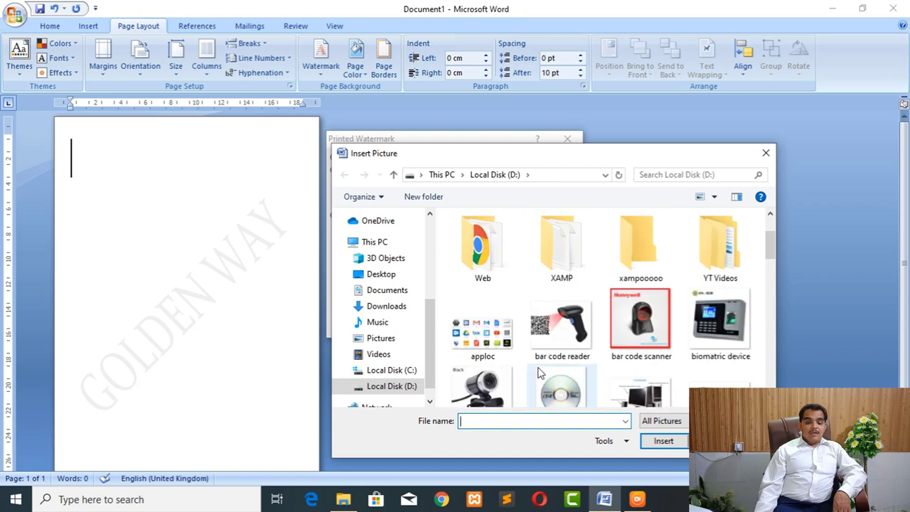
pyautogui.scroll(-2, 508, 316)
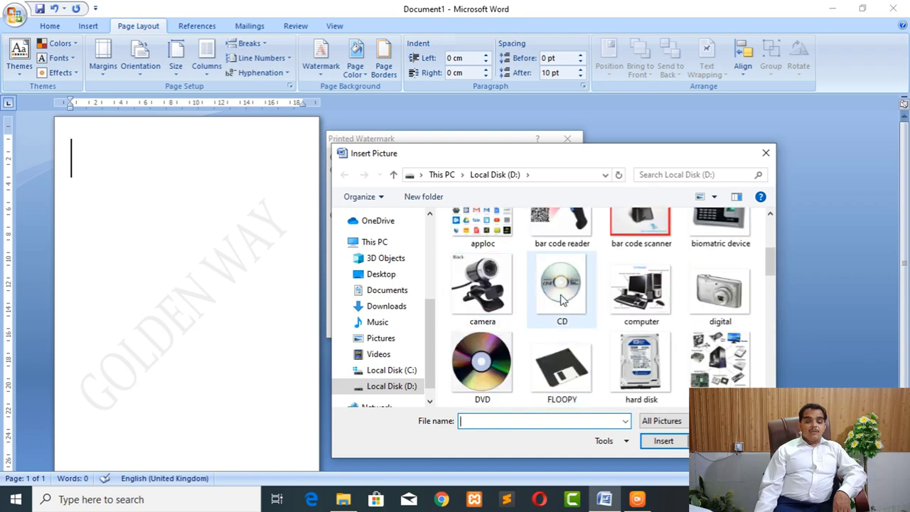
pyautogui.click(495, 362)
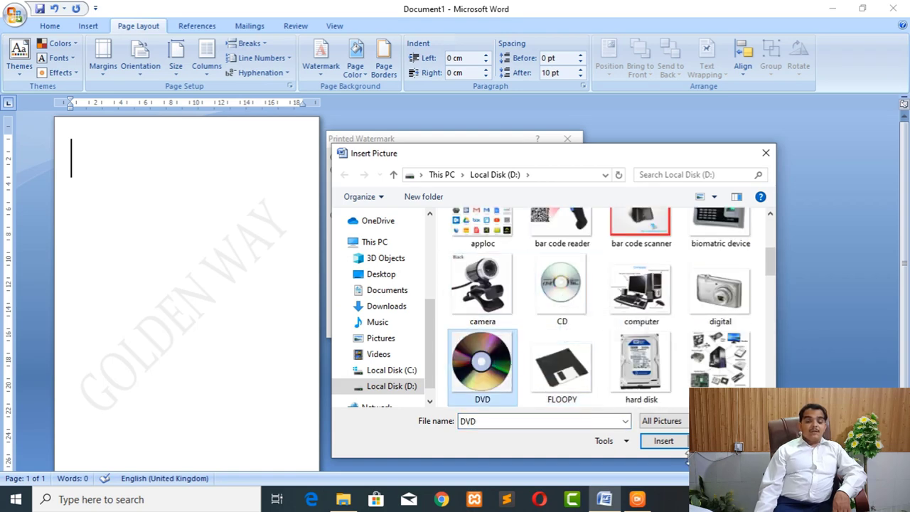
pyautogui.click(663, 441)
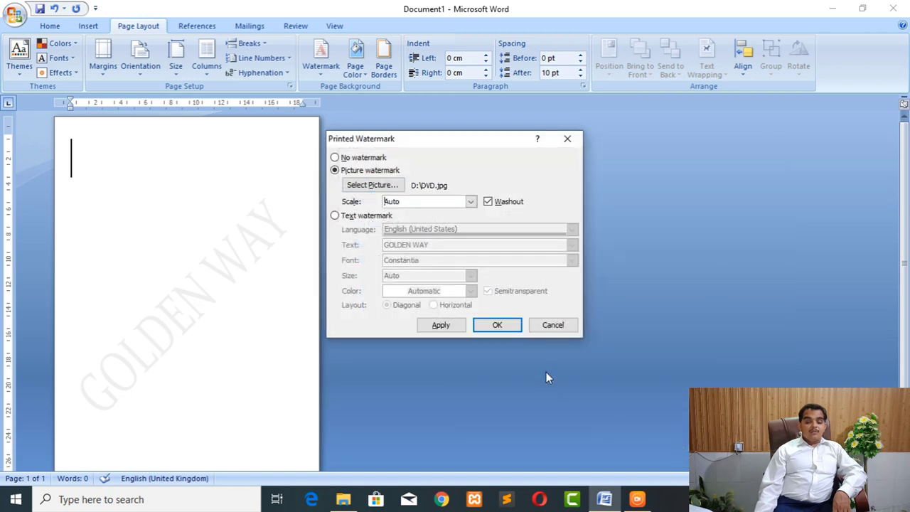
pyautogui.click(511, 329)
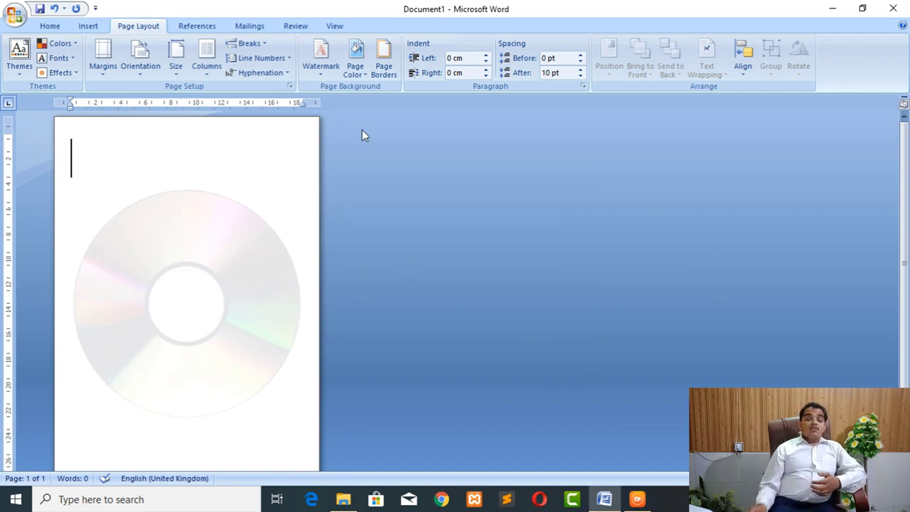
# Remove the DVD picture watermark after briefly viewing the page colour choices.
pyautogui.click(356, 62)
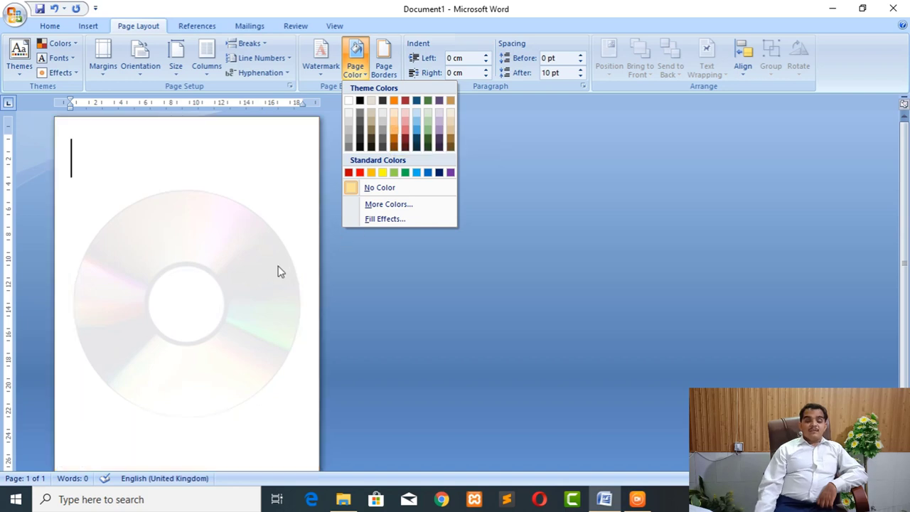
pyautogui.click(315, 110)
pyautogui.click(321, 57)
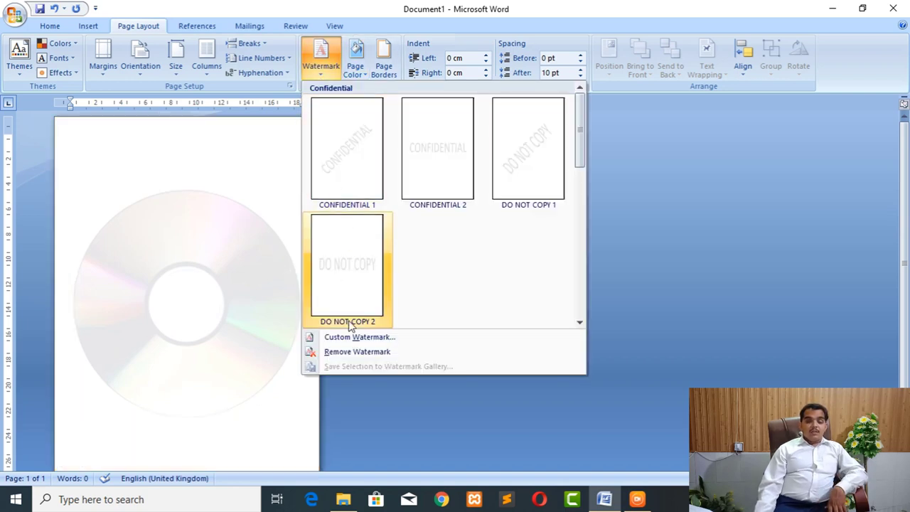
pyautogui.click(357, 351)
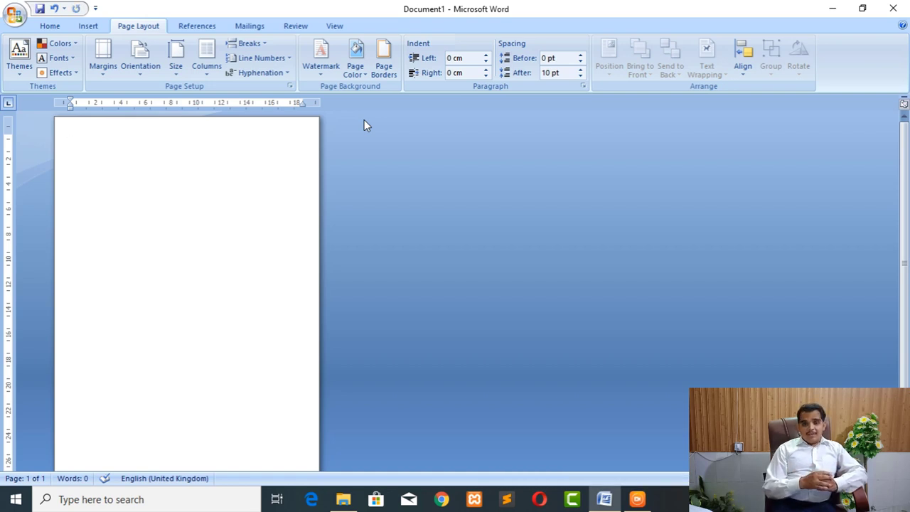
pyautogui.click(362, 80)
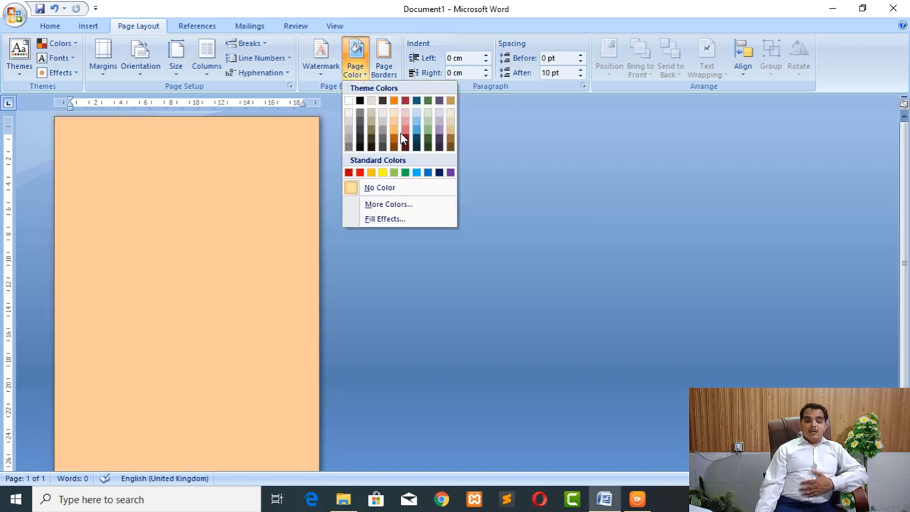
# Give the whole page a 31 pt globe art border.
pyautogui.click(384, 65)
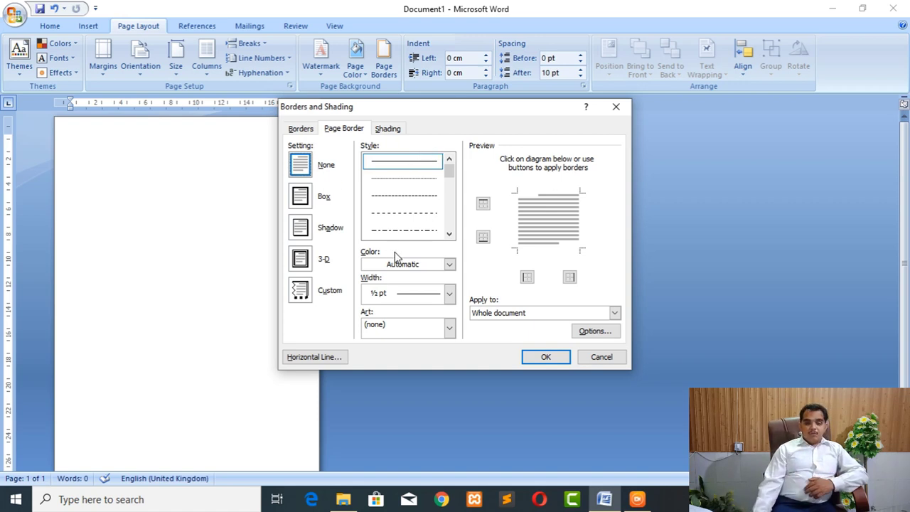
pyautogui.moveTo(451, 176); pyautogui.dragTo(449, 204)
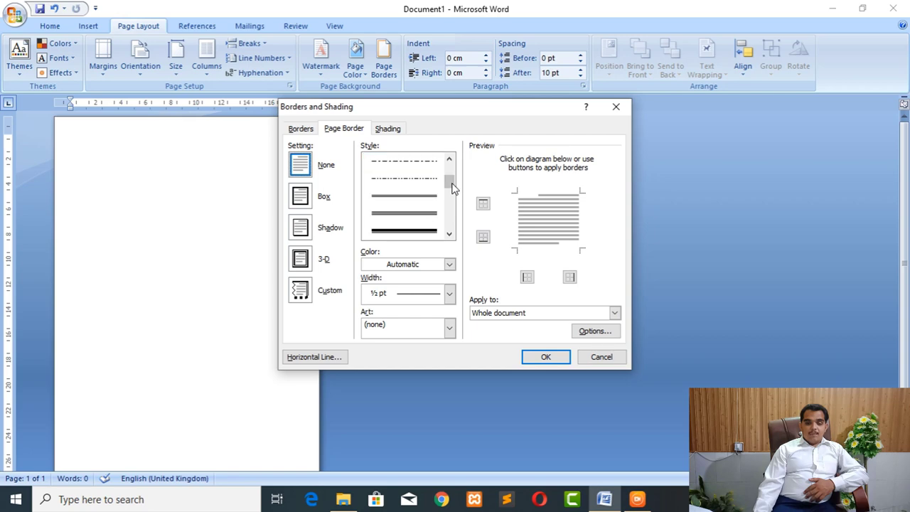
pyautogui.click(414, 218)
pyautogui.click(414, 229)
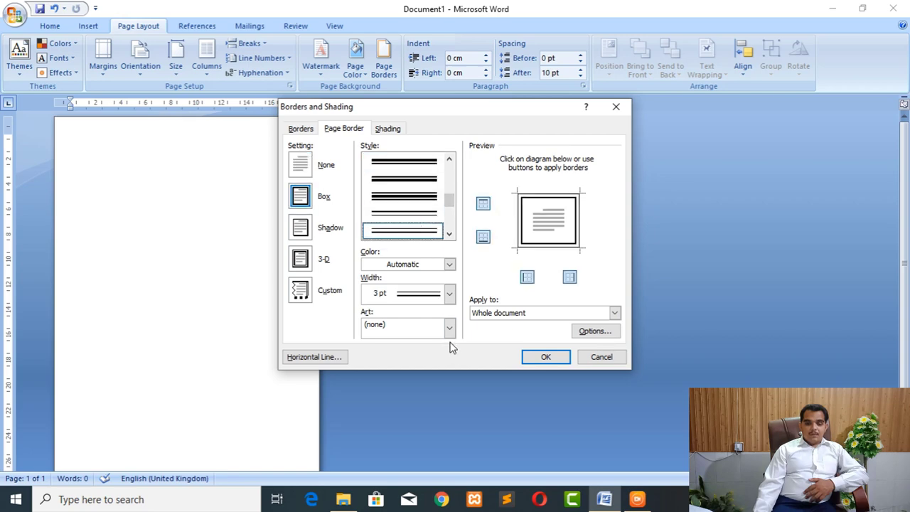
pyautogui.click(449, 327)
pyautogui.scroll(-2, 405, 412)
pyautogui.scroll(-2, 405, 412)
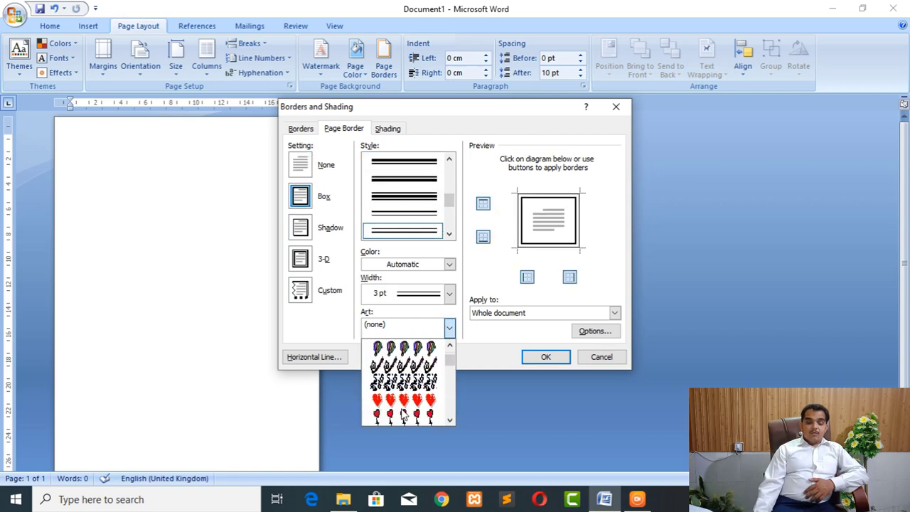
pyautogui.scroll(-2, 406, 412)
pyautogui.scroll(-2, 405, 412)
pyautogui.scroll(-2, 413, 387)
pyautogui.click(412, 364)
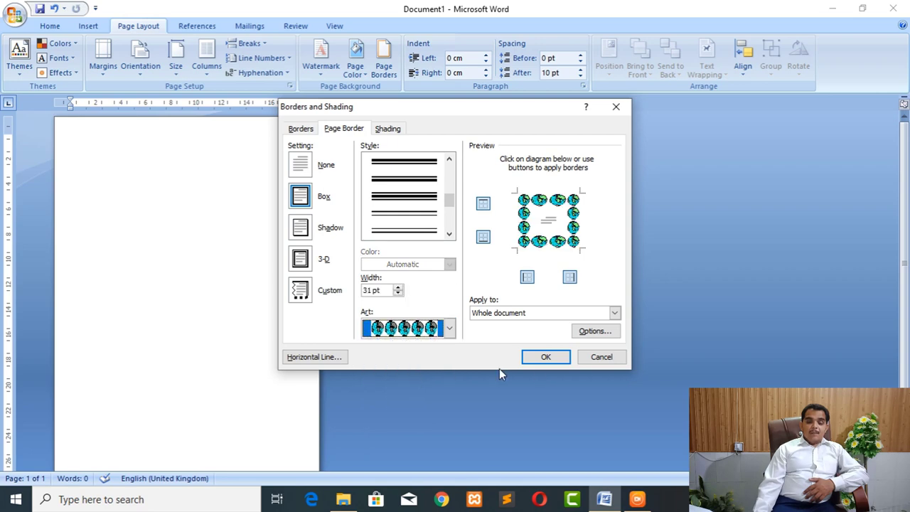
pyautogui.click(543, 356)
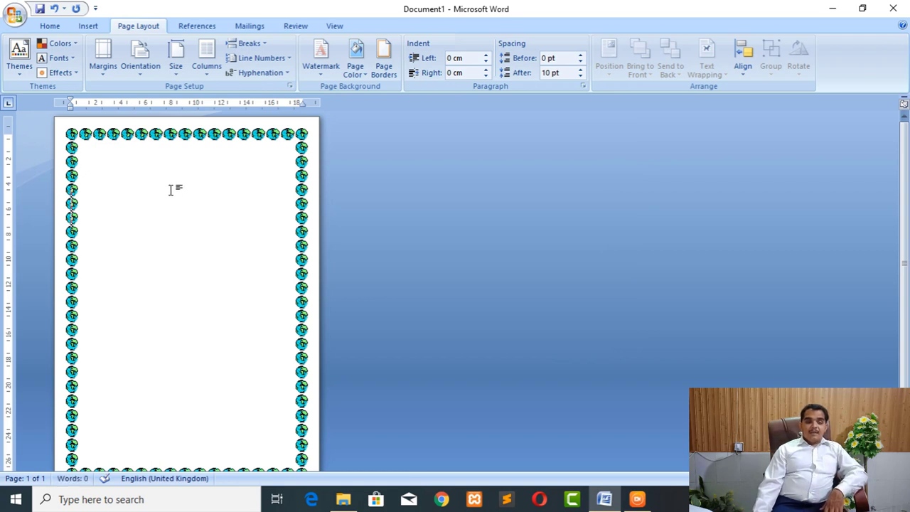
# Set the page border to None, then reopen and cancel the border dialog.
pyautogui.click(392, 76)
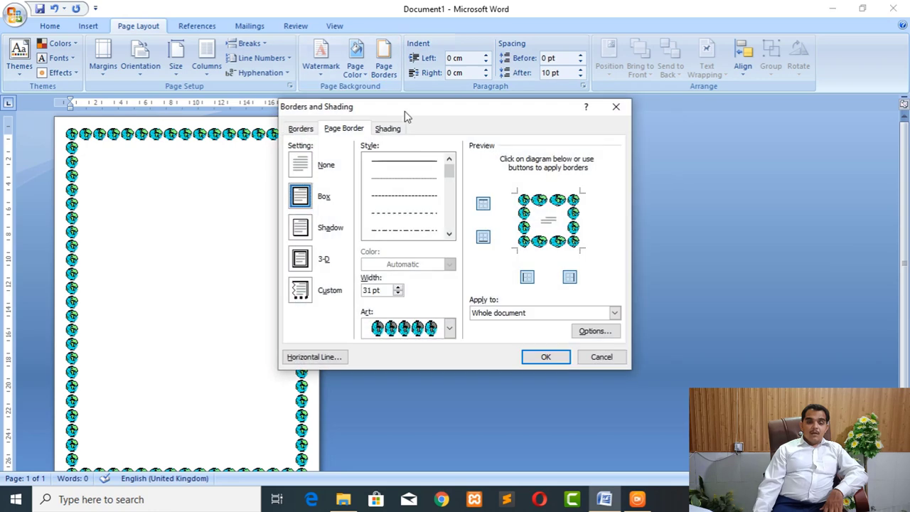
pyautogui.click(301, 160)
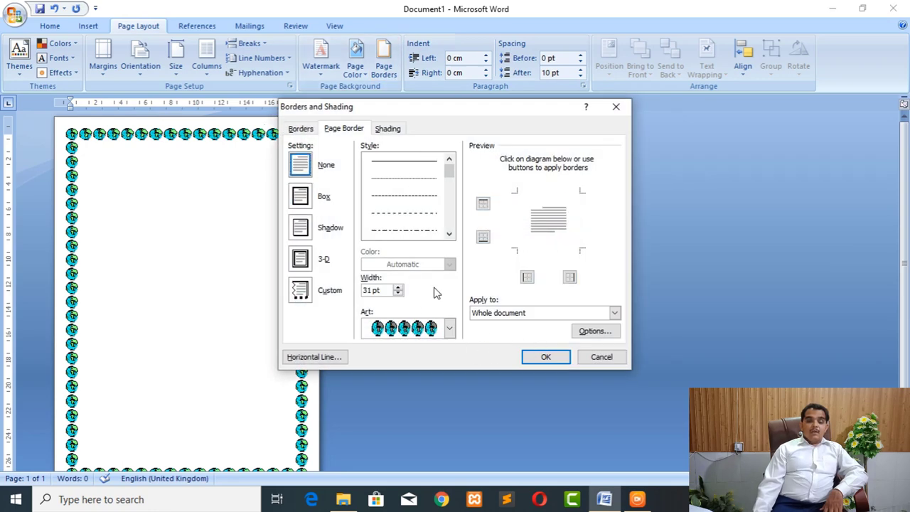
pyautogui.click(545, 357)
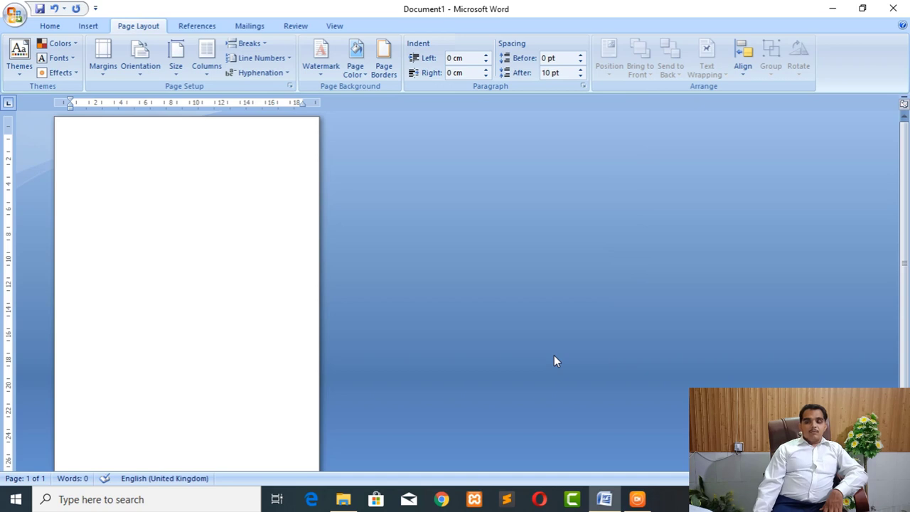
pyautogui.click(395, 78)
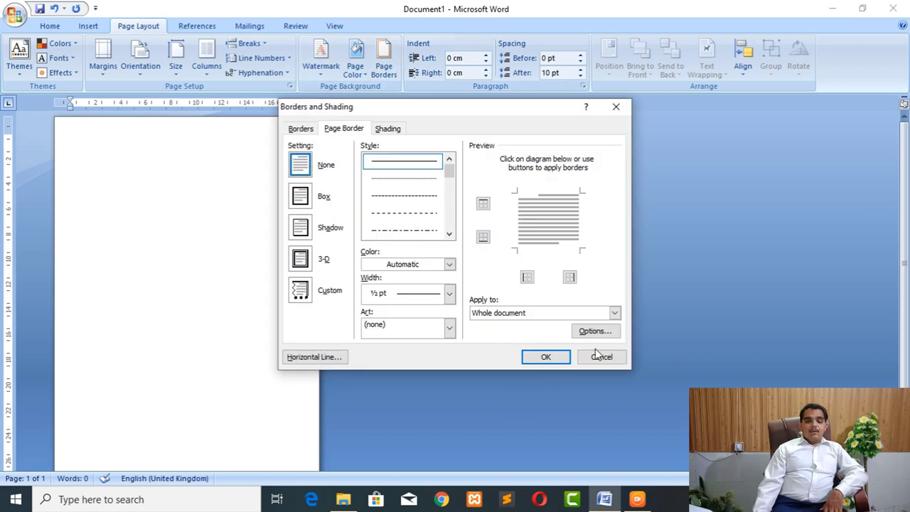
pyautogui.click(599, 356)
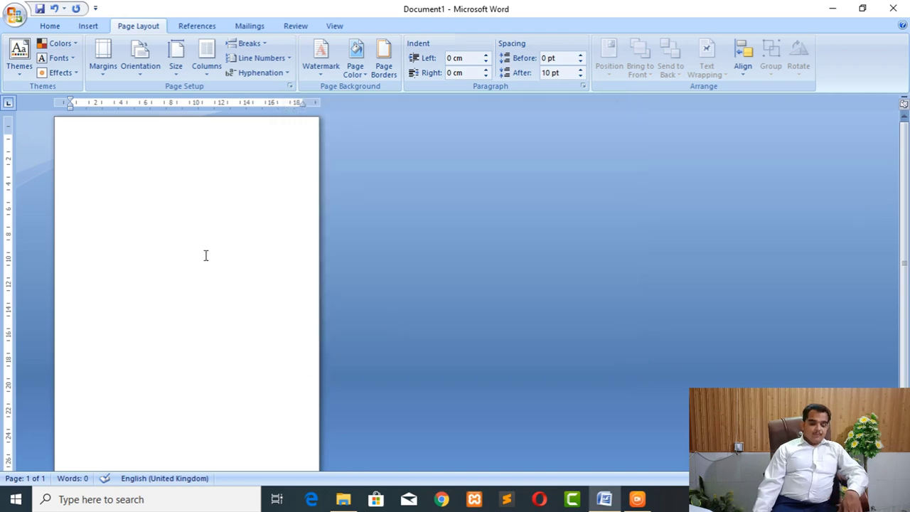
# Type 'GOLDEN WAY' and box it with a 3 pt thick dashed border applied to text.
pyautogui.write('GOLDE')
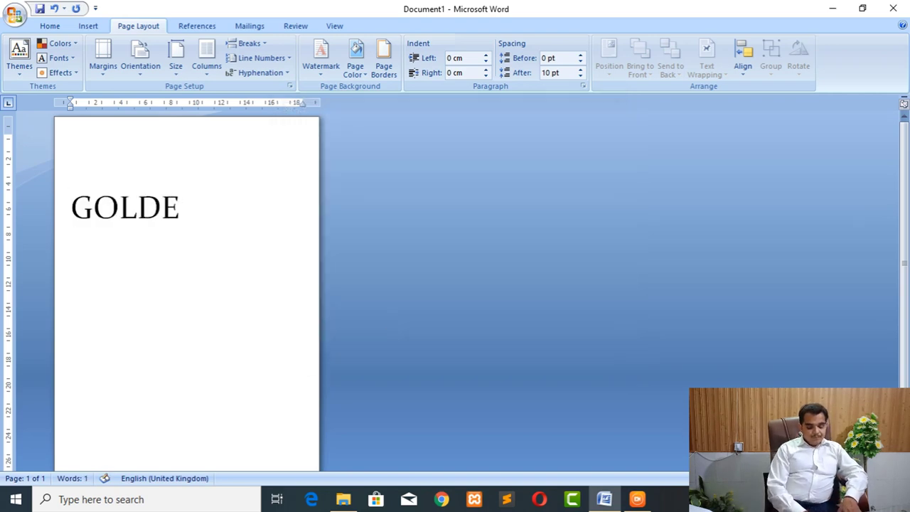
pyautogui.write('N WAY')
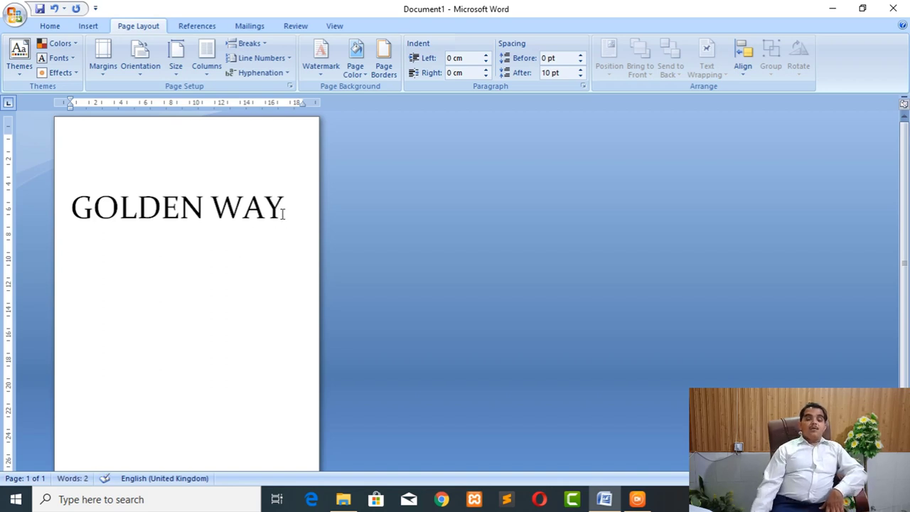
pyautogui.moveTo(283, 215); pyautogui.dragTo(71, 217)
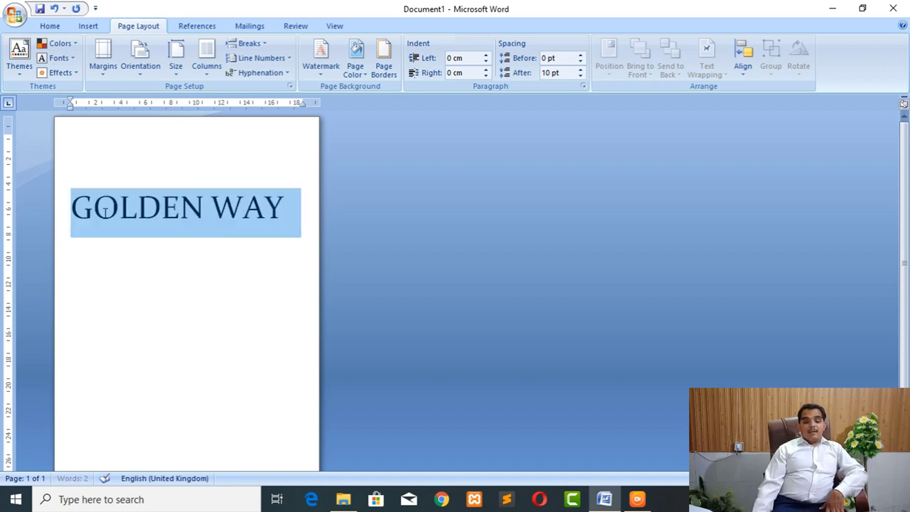
pyautogui.click(385, 74)
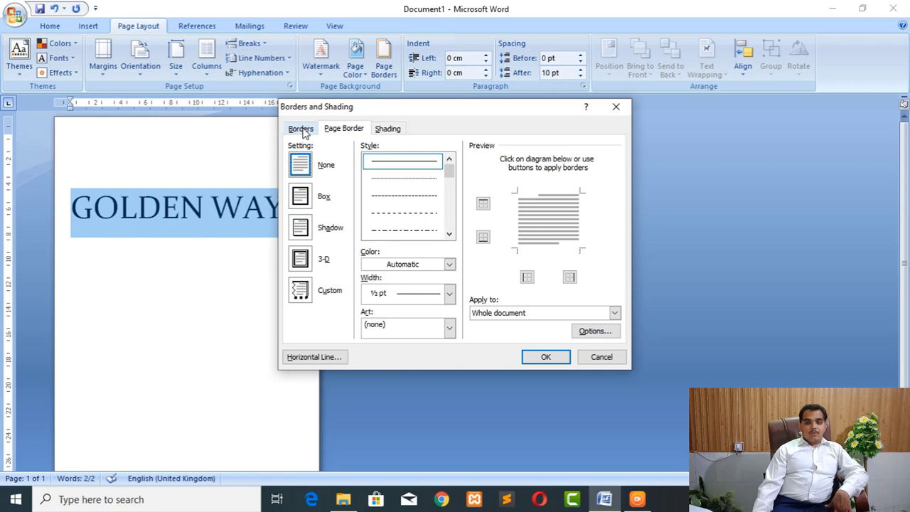
pyautogui.click(304, 134)
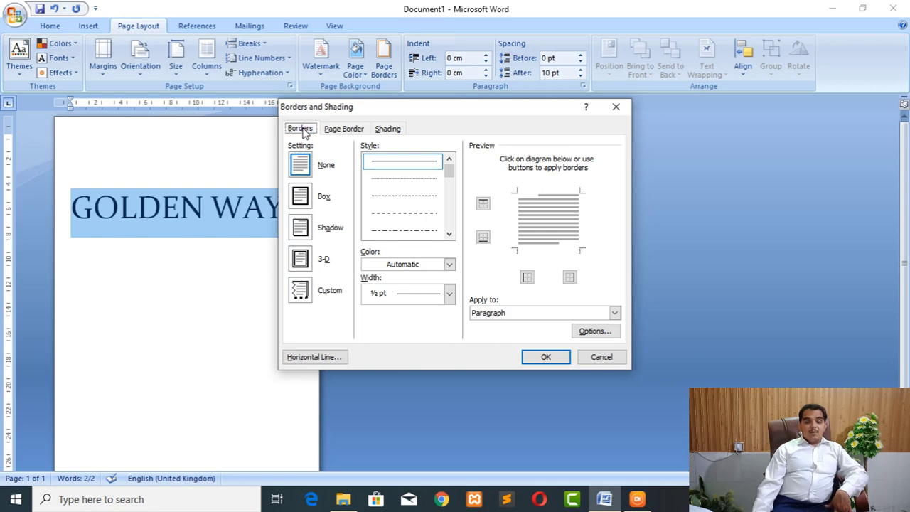
pyautogui.click(497, 320)
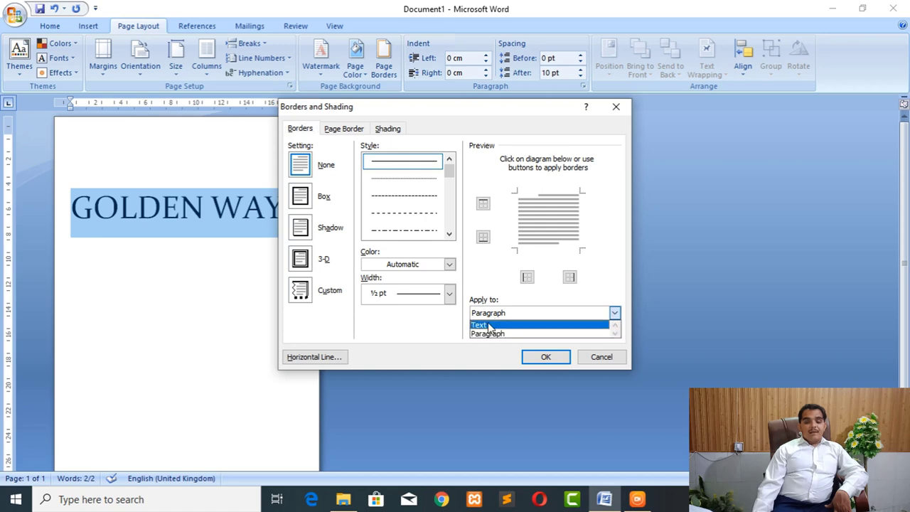
pyautogui.click(487, 327)
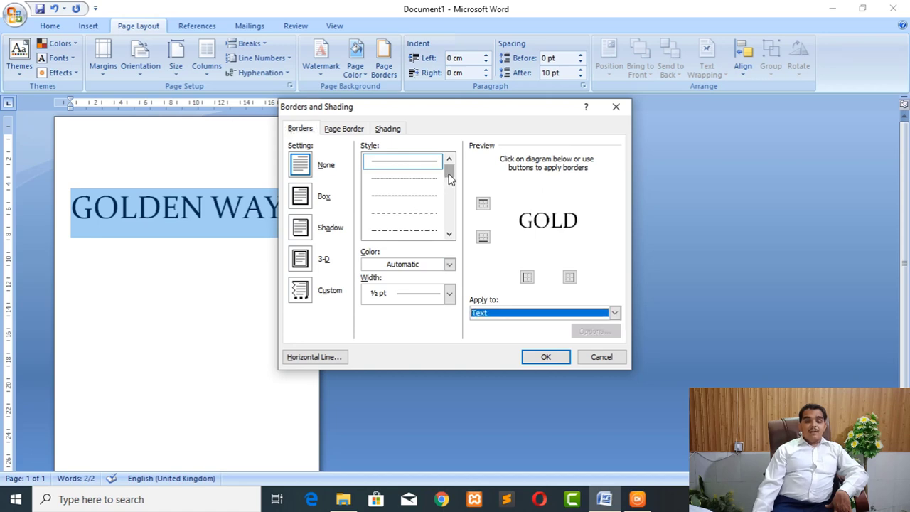
pyautogui.moveTo(449, 172); pyautogui.dragTo(452, 214)
pyautogui.click(419, 231)
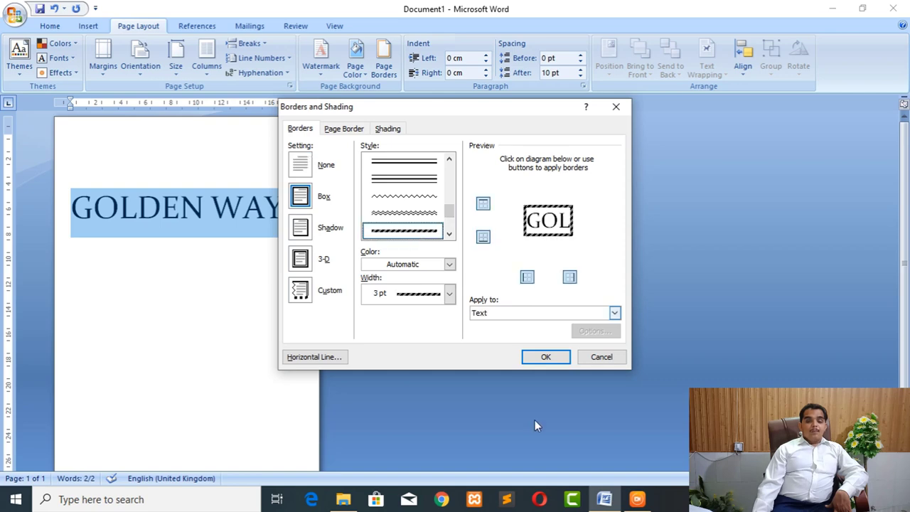
pyautogui.click(546, 357)
pyautogui.click(154, 258)
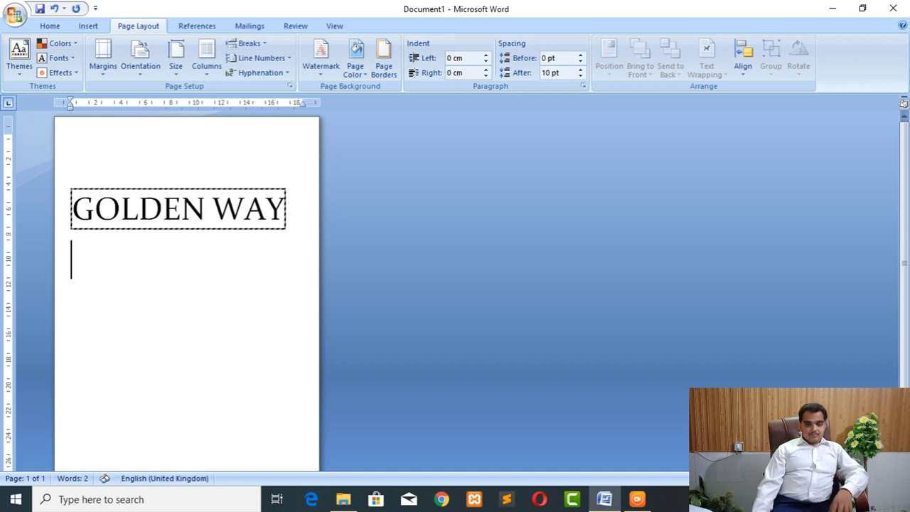
# Type the lines 'HKDFKSKLK', 'FK;DKN' and 'FKLFKLSK' below the GOLDEN WAY heading.
pyautogui.write('HKDFKSKLK')
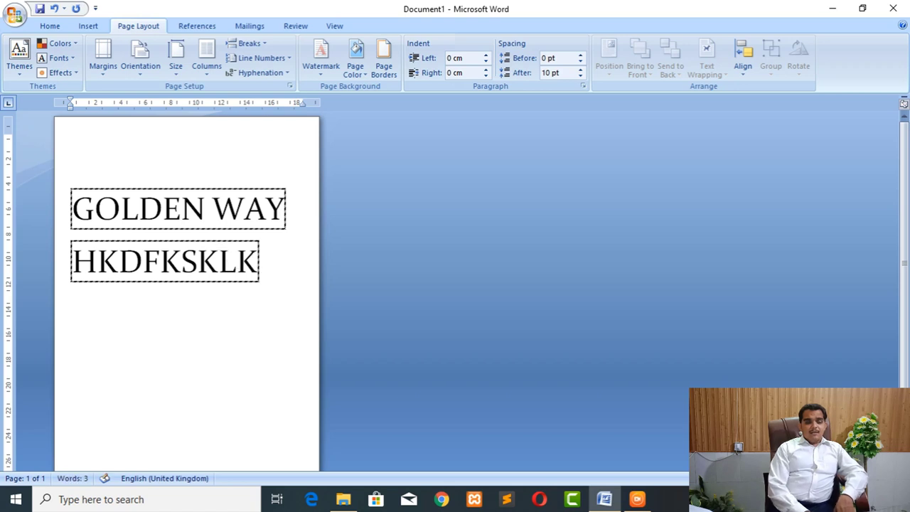
pyautogui.press('Return')
pyautogui.write('FK;DKN ')
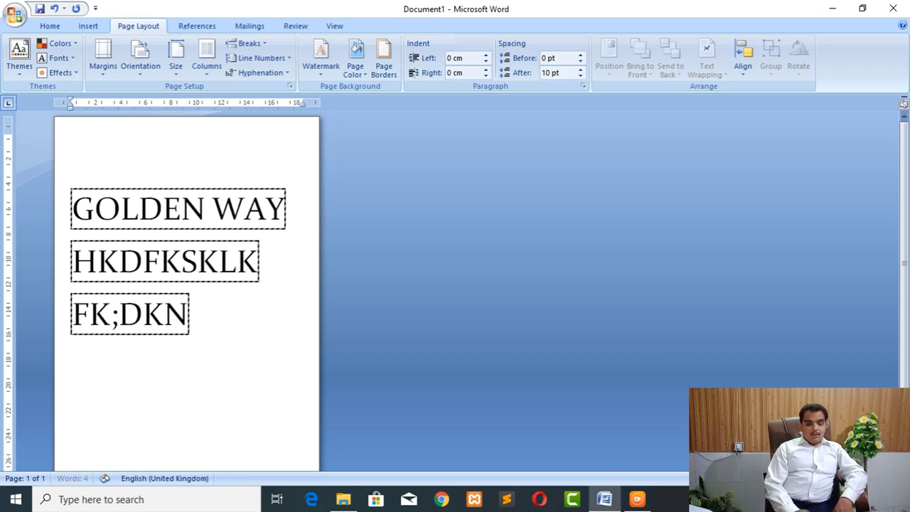
pyautogui.write('FKLFKLSK')
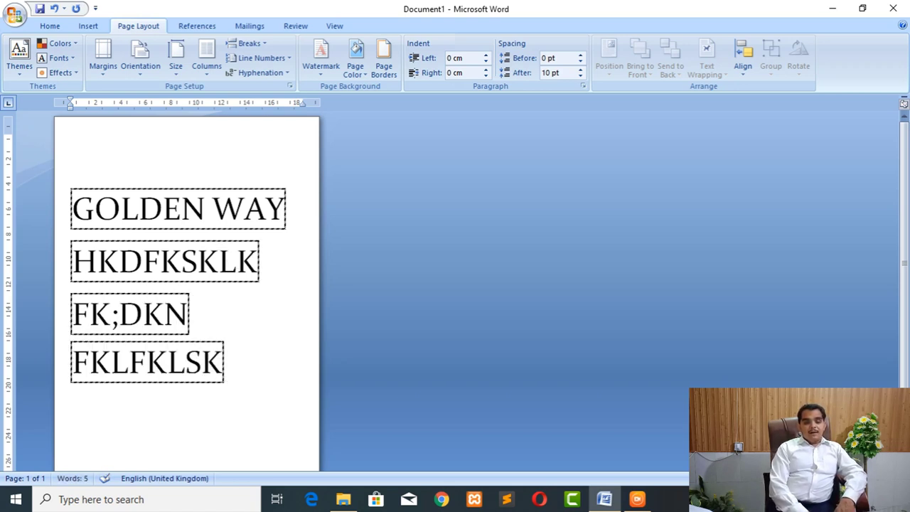
# Remove the dashed text borders from all four lines by setting Borders to None for Text.
pyautogui.moveTo(244, 367); pyautogui.dragTo(126, 178)
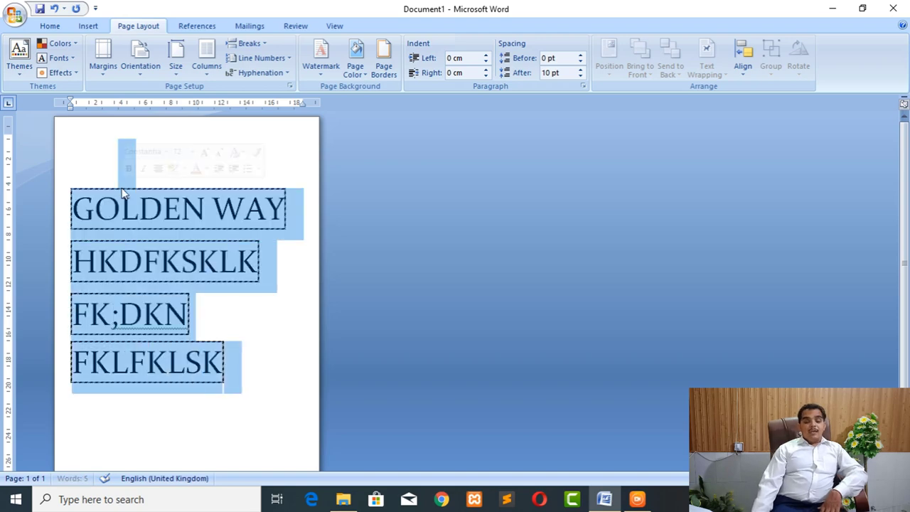
pyautogui.click(383, 60)
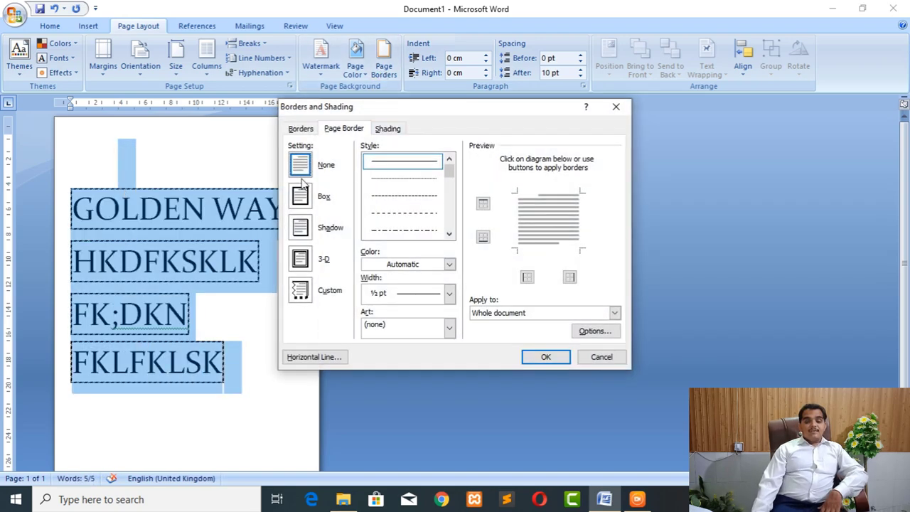
pyautogui.click(311, 128)
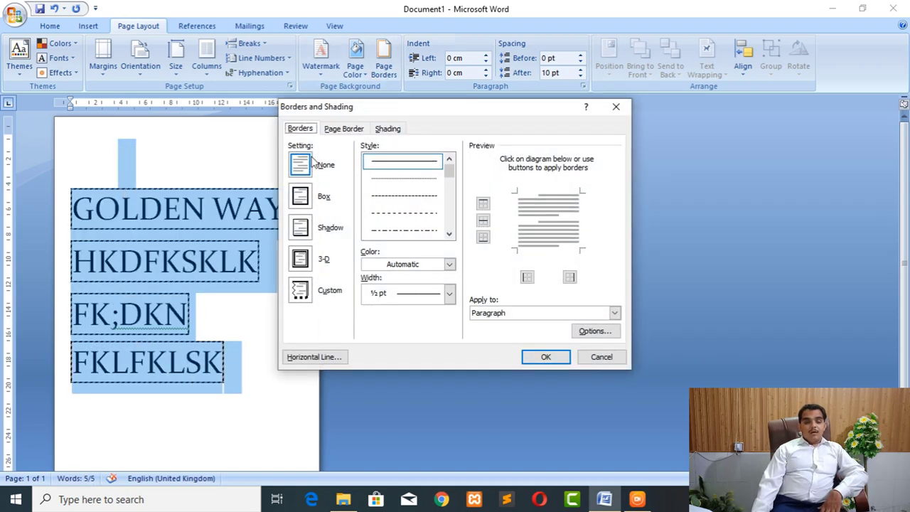
pyautogui.click(614, 313)
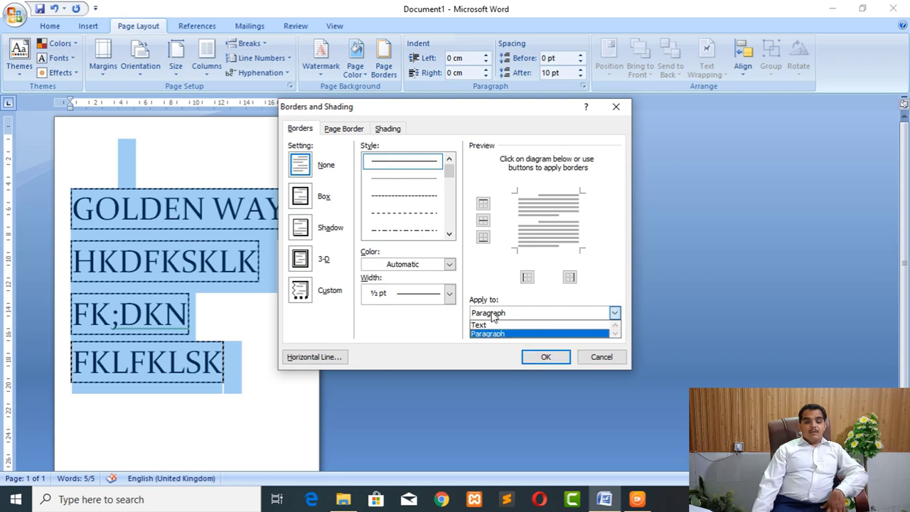
pyautogui.click(503, 326)
pyautogui.click(300, 164)
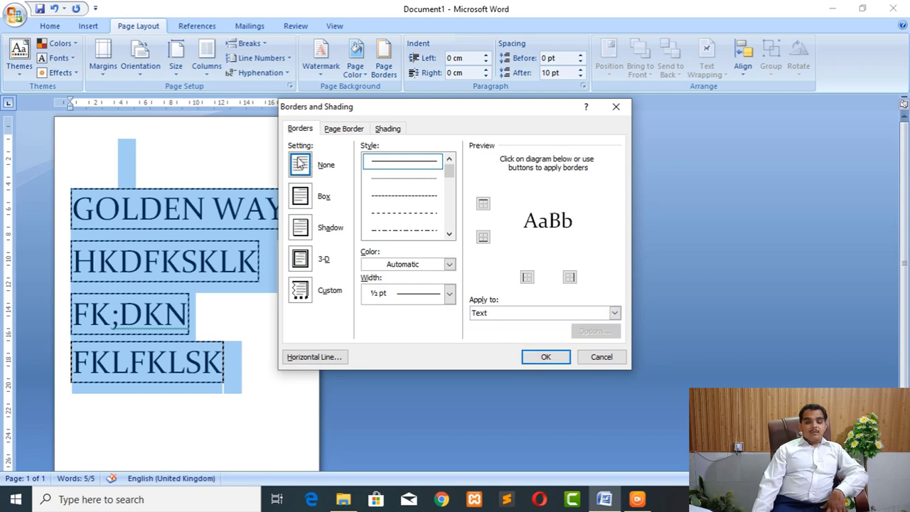
pyautogui.click(546, 357)
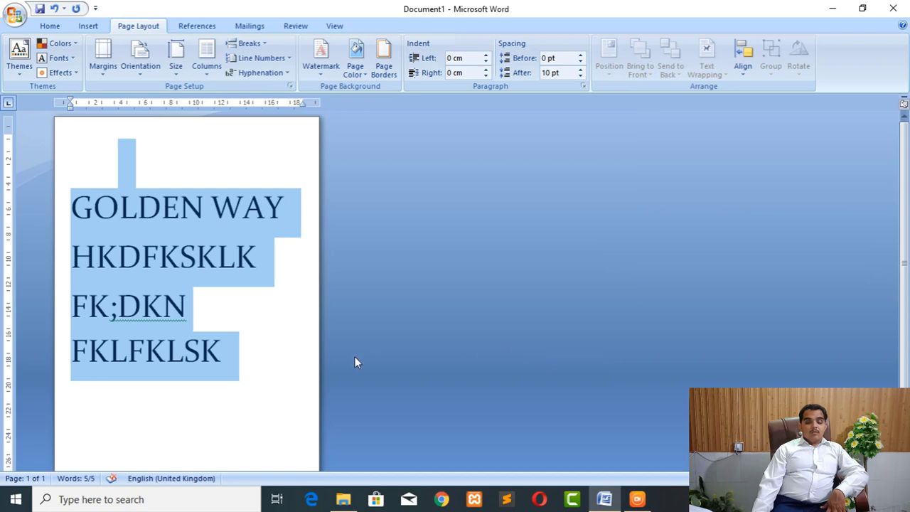
pyautogui.moveTo(246, 376); pyautogui.dragTo(106, 209)
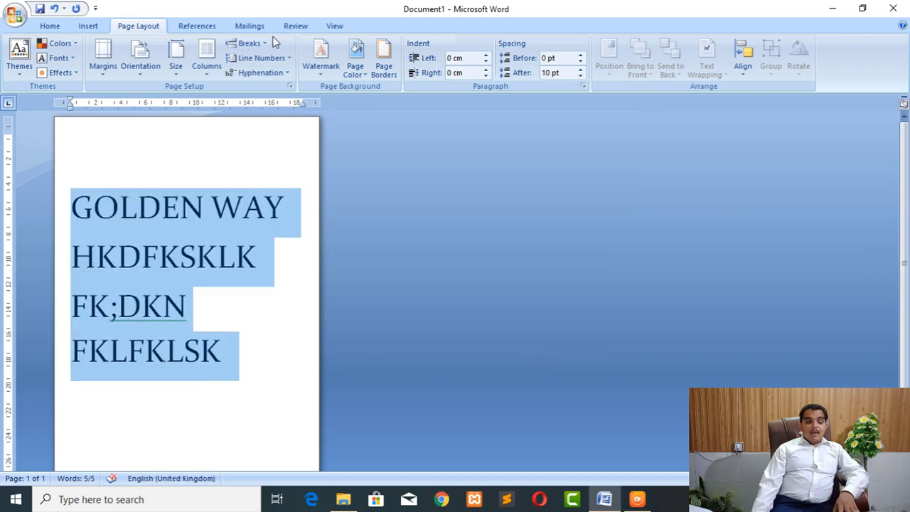
# Put a 3 pt double-line Box border around the four-line paragraph.
pyautogui.click(394, 74)
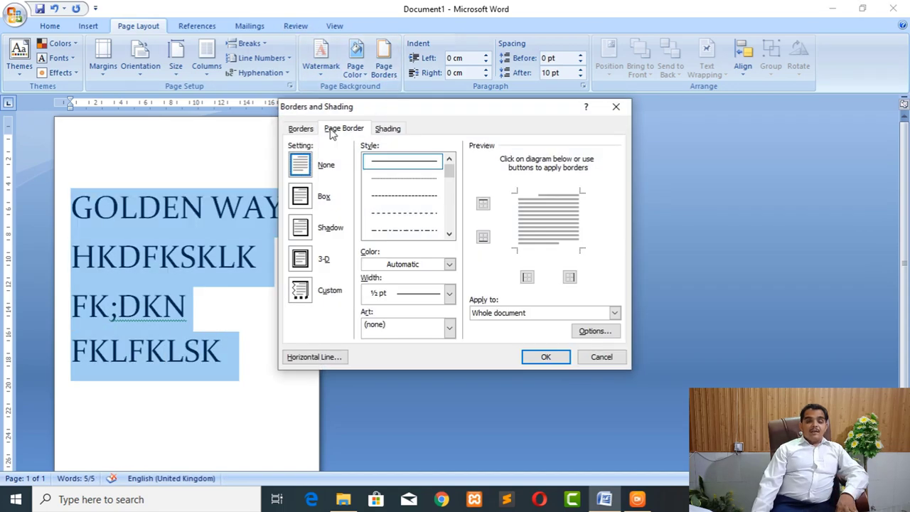
pyautogui.click(298, 128)
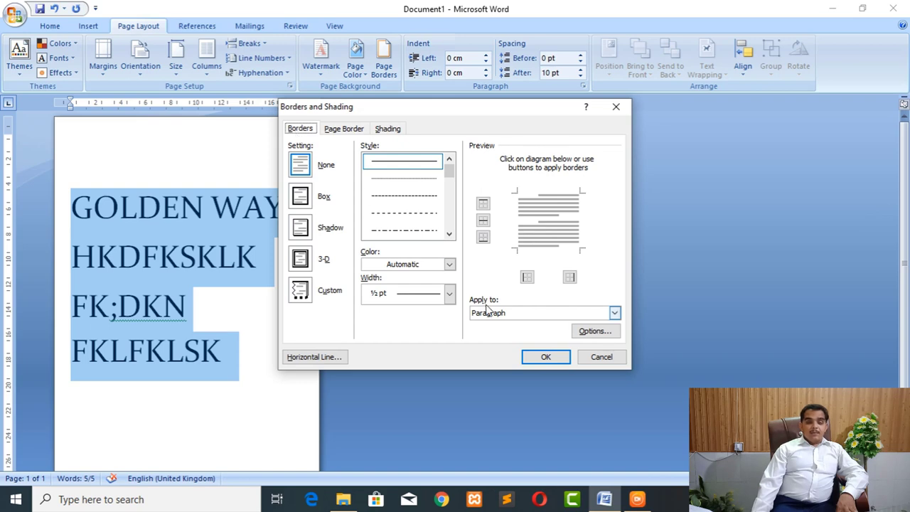
pyautogui.moveTo(448, 172); pyautogui.dragTo(449, 197)
pyautogui.click(417, 197)
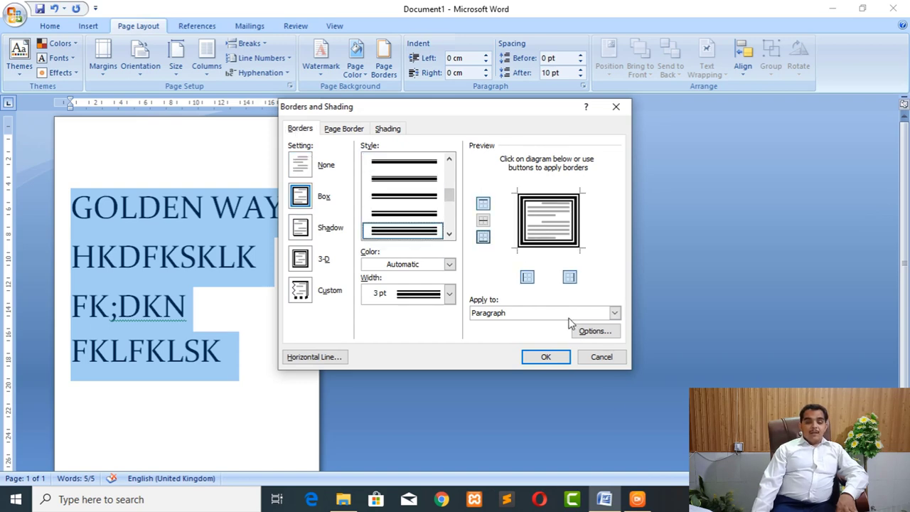
pyautogui.click(545, 357)
pyautogui.click(155, 409)
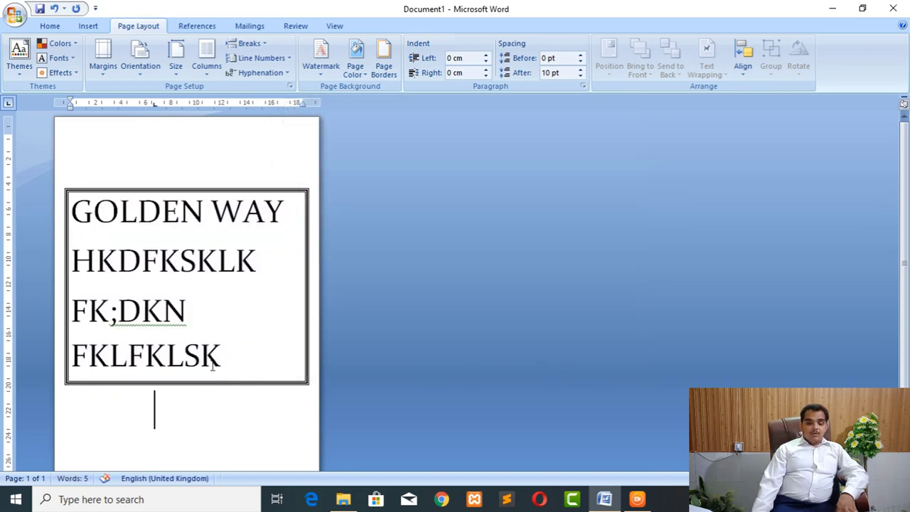